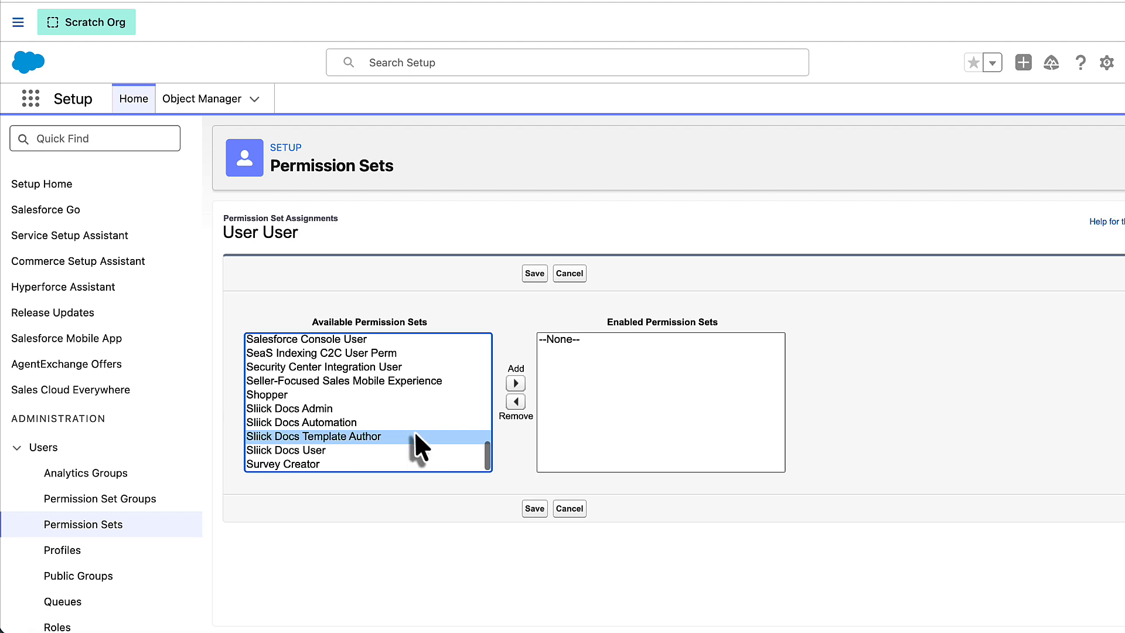
Step: Assign the Sliick Docs Admin permission set to the user and save the assignment
left_click(388, 409)
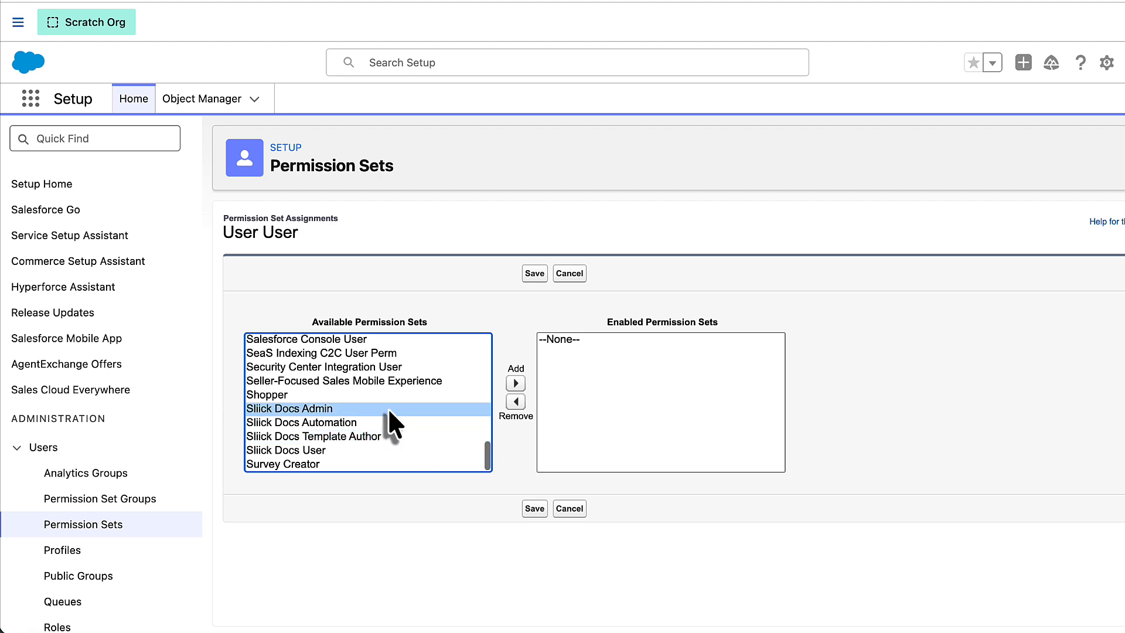
left_click(384, 436)
left_click(370, 450)
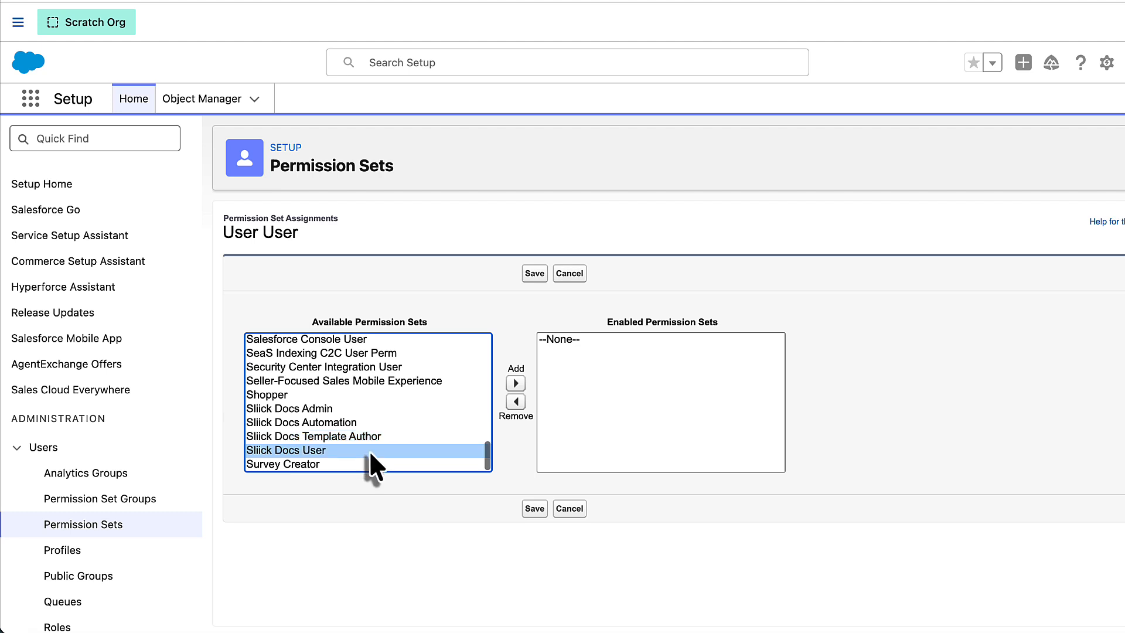
left_click(374, 425)
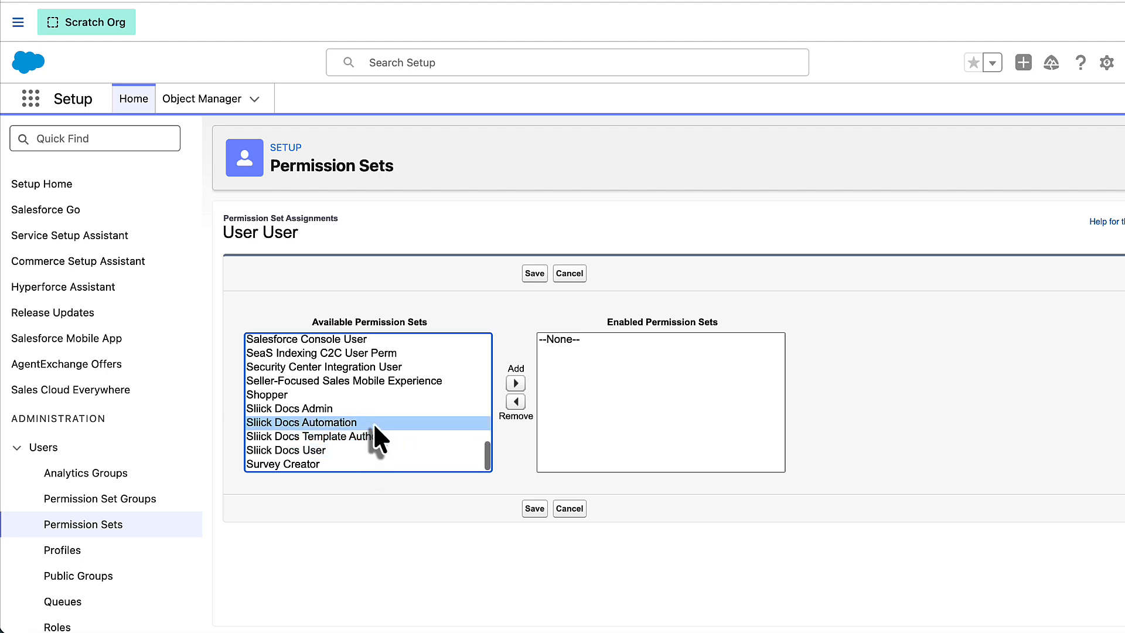
left_click(385, 408)
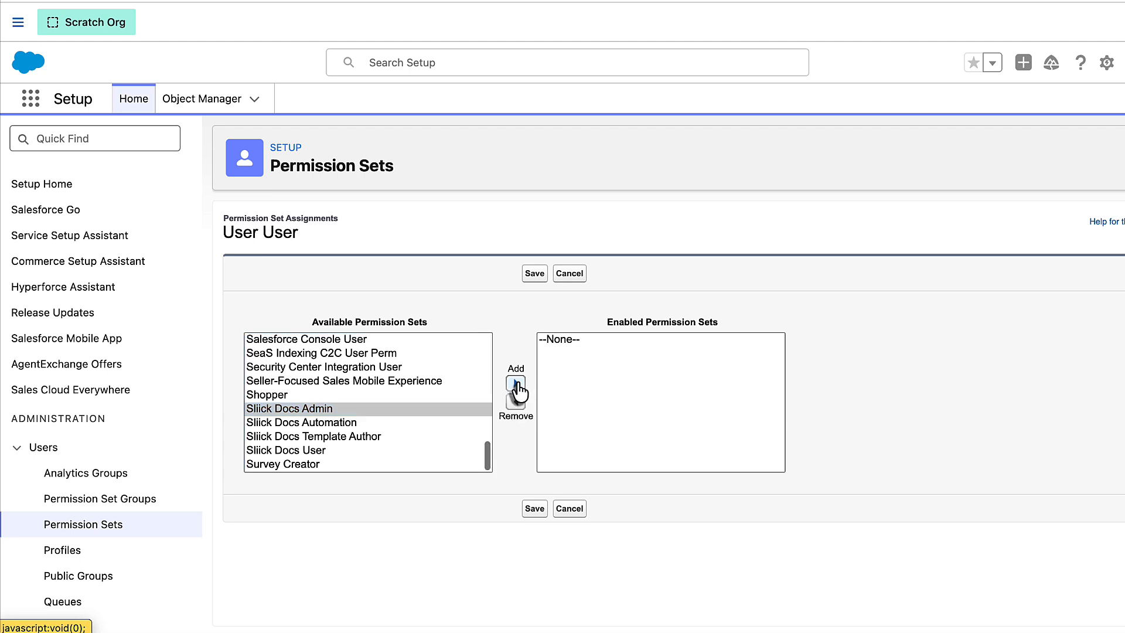
left_click(515, 383)
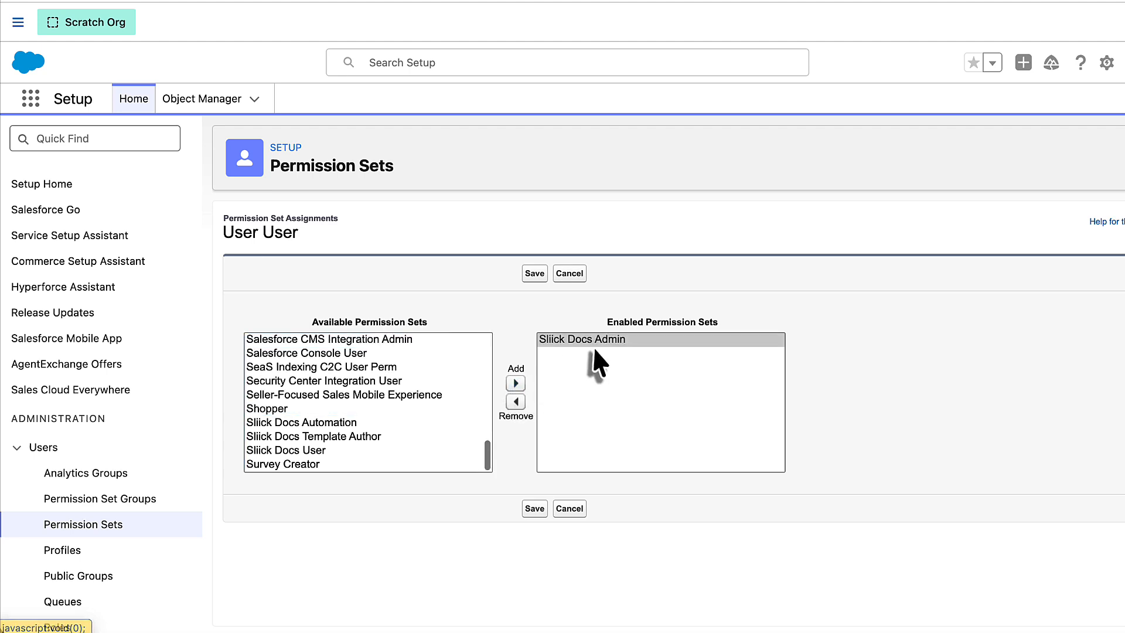
left_click(535, 508)
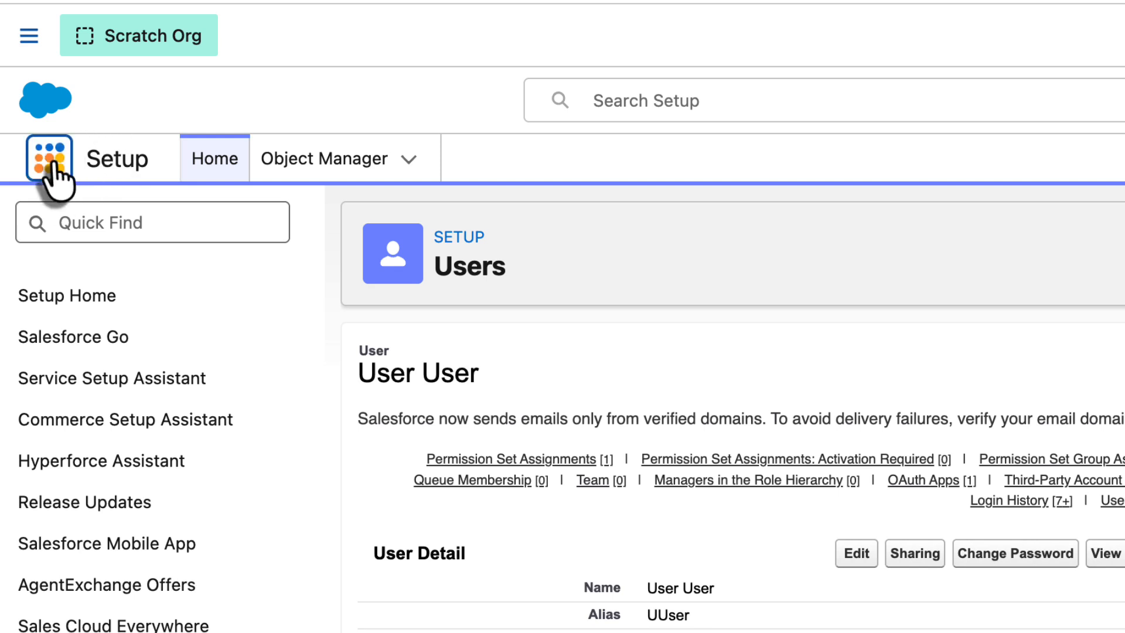
Step: Search the available apps for "sliick" and open the Sliick Docs app
left_click(55, 165)
type("sliick")
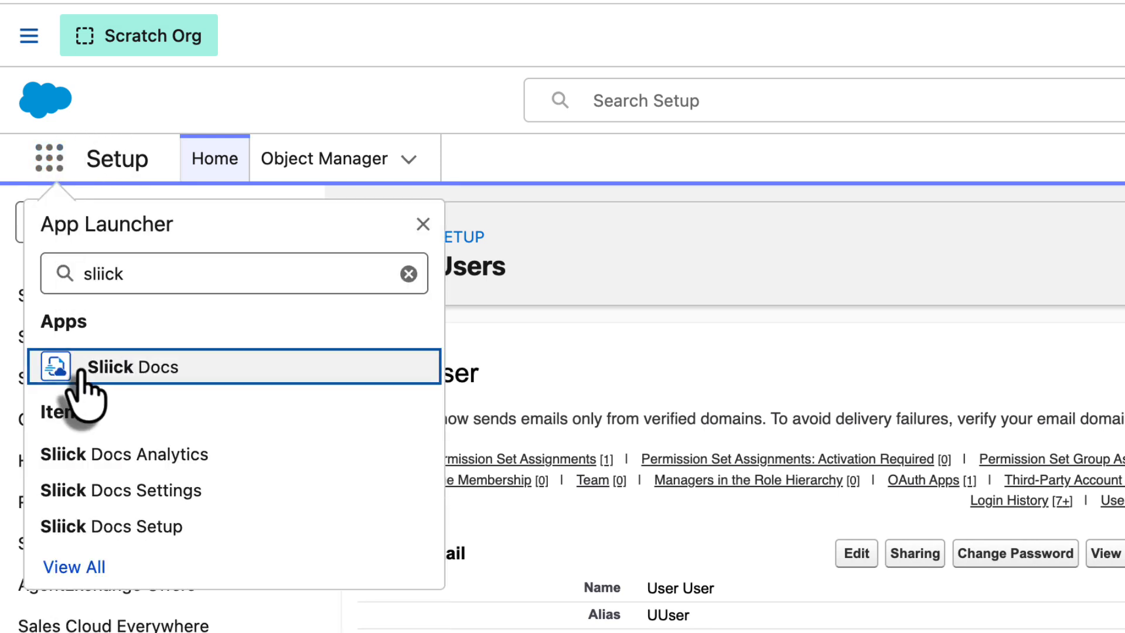
left_click(82, 381)
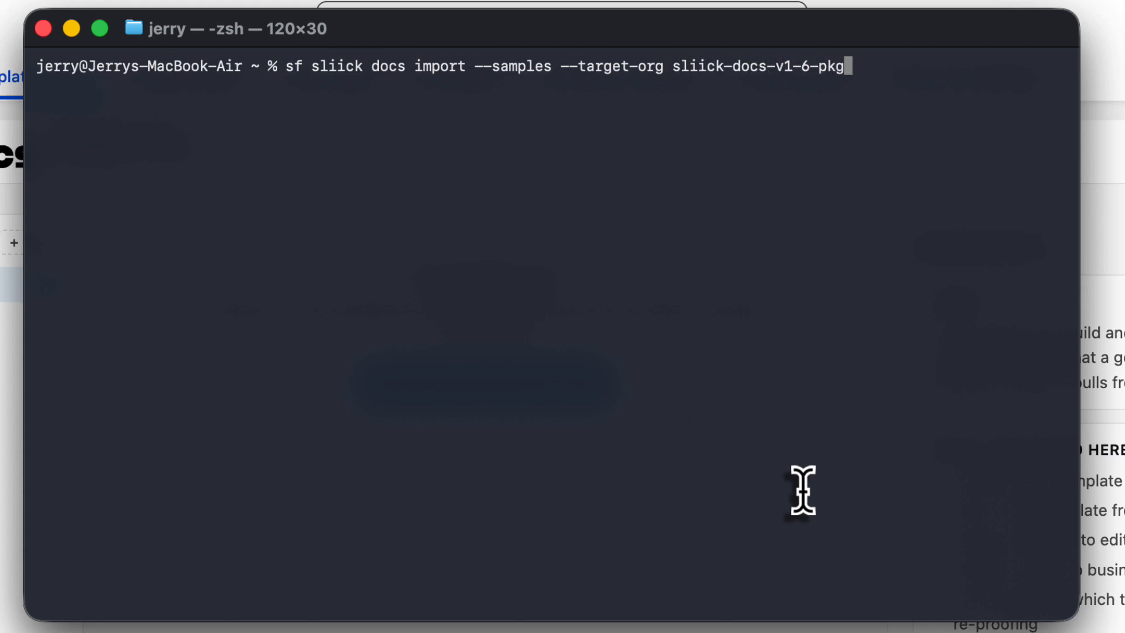
Step: Run "sf sliick docs import --samples --target-org sliick-docs-v1-6-pkg" in Terminal and review the imported templates in the Template Library
key("Return")
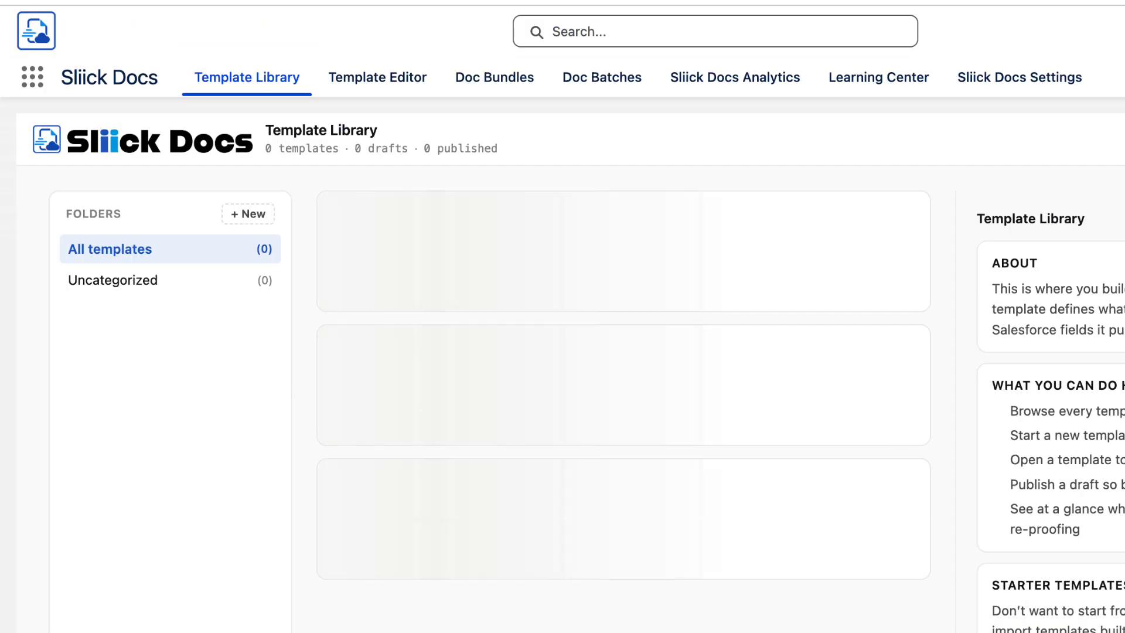
scroll(387, 352, "down", 2)
scroll(386, 363, "down", 10)
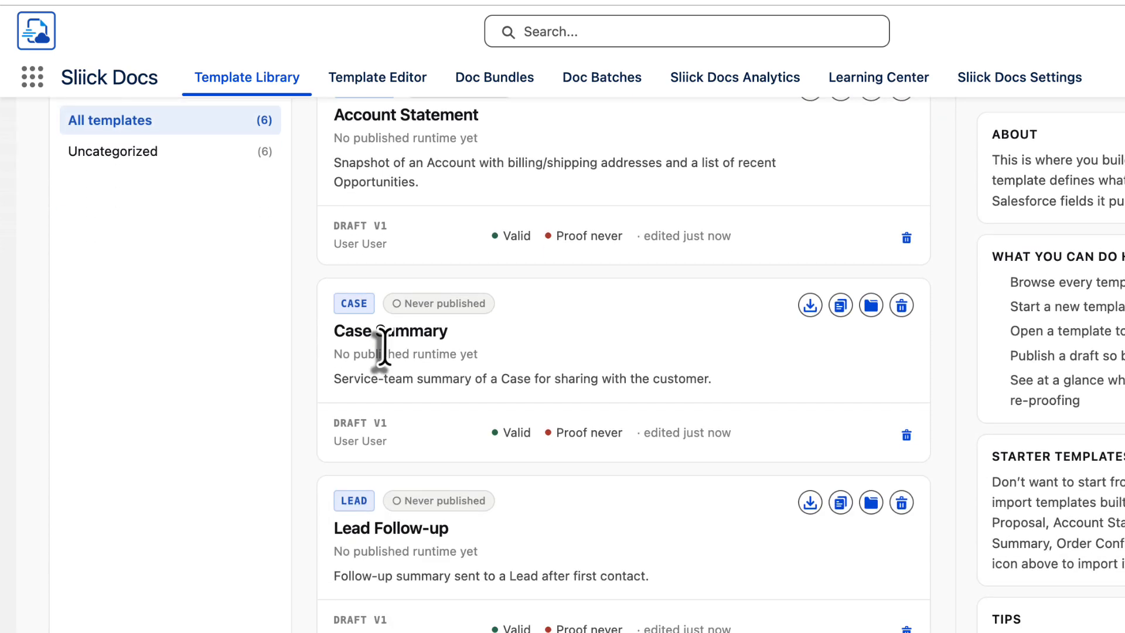
scroll(384, 351, "down", 4)
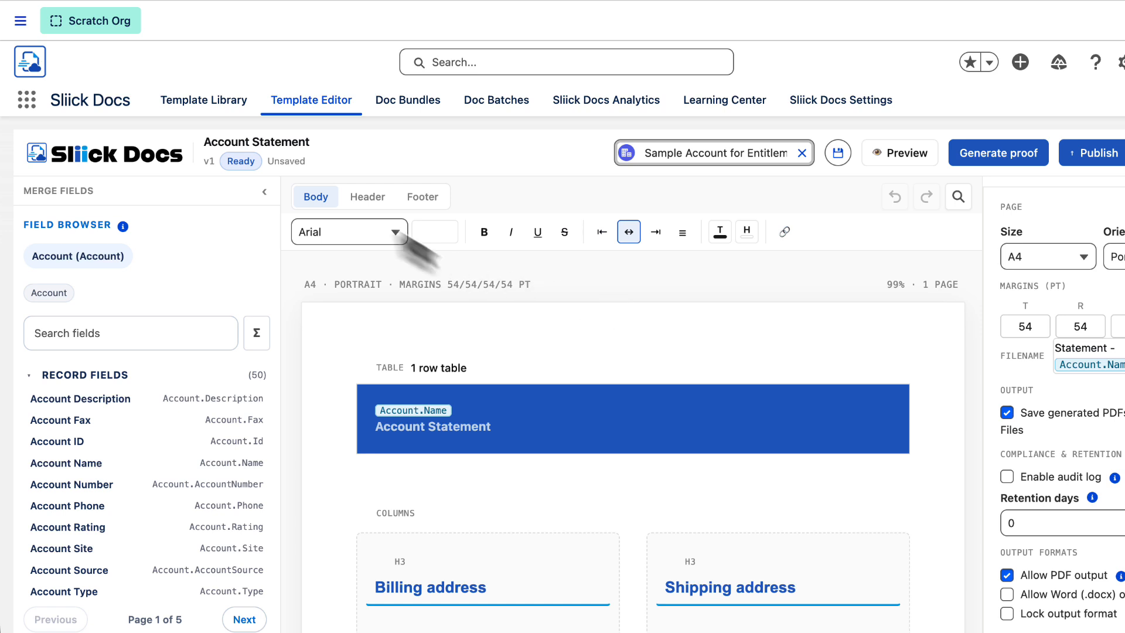
Step: Examine the header and footer sections of the Account Statement template and the option to hide them on page 1
left_click(369, 198)
left_click(423, 198)
left_click(375, 198)
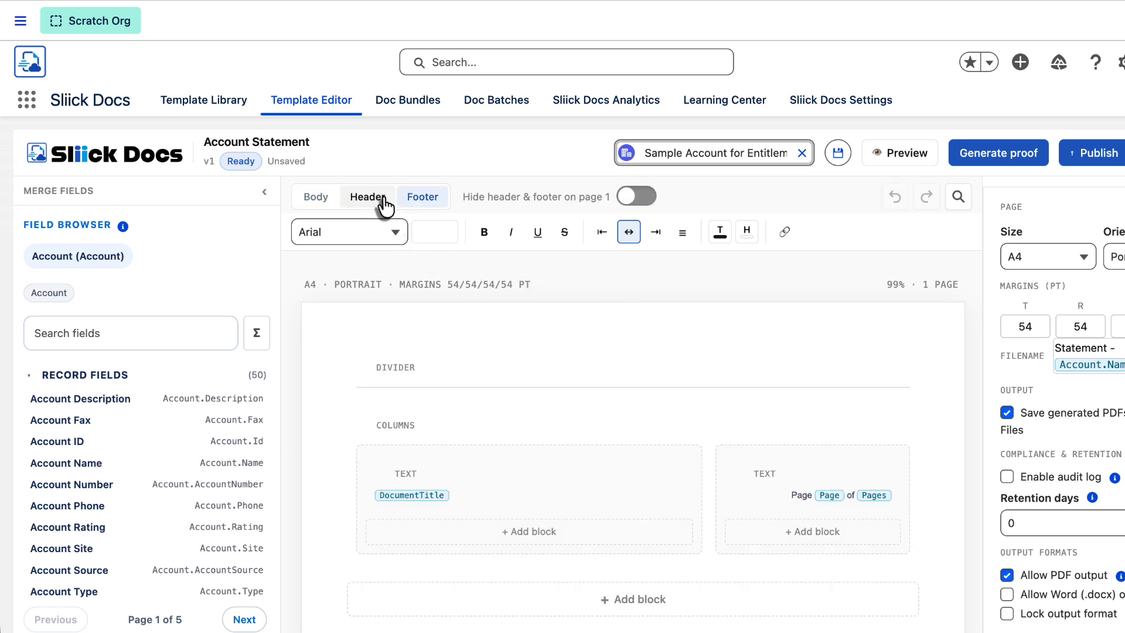
left_click(413, 198)
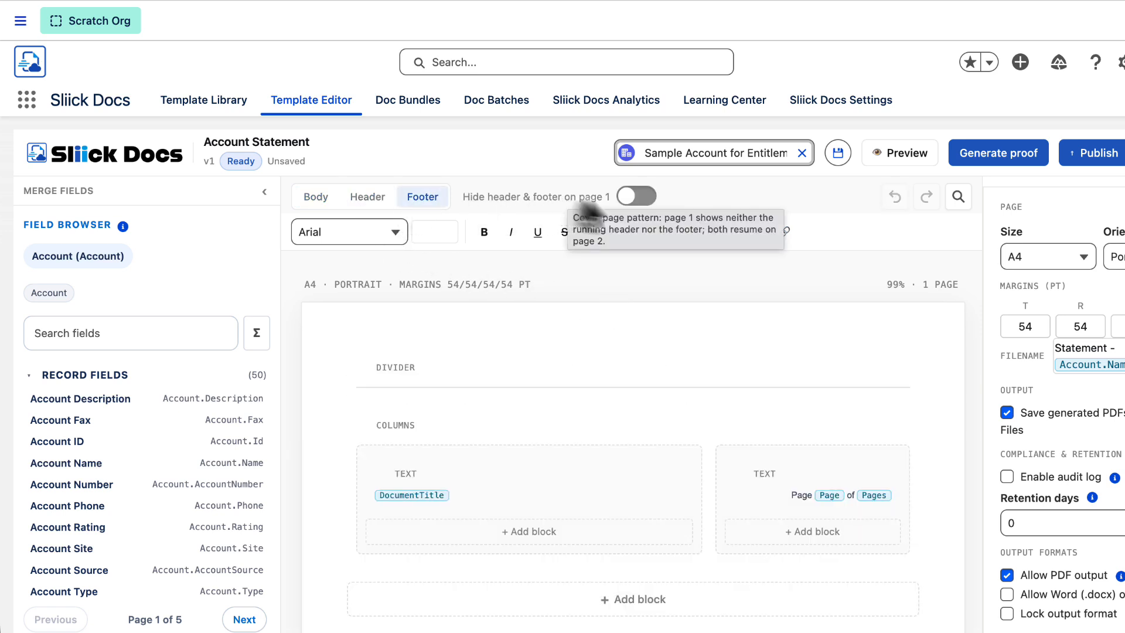
left_click(637, 199)
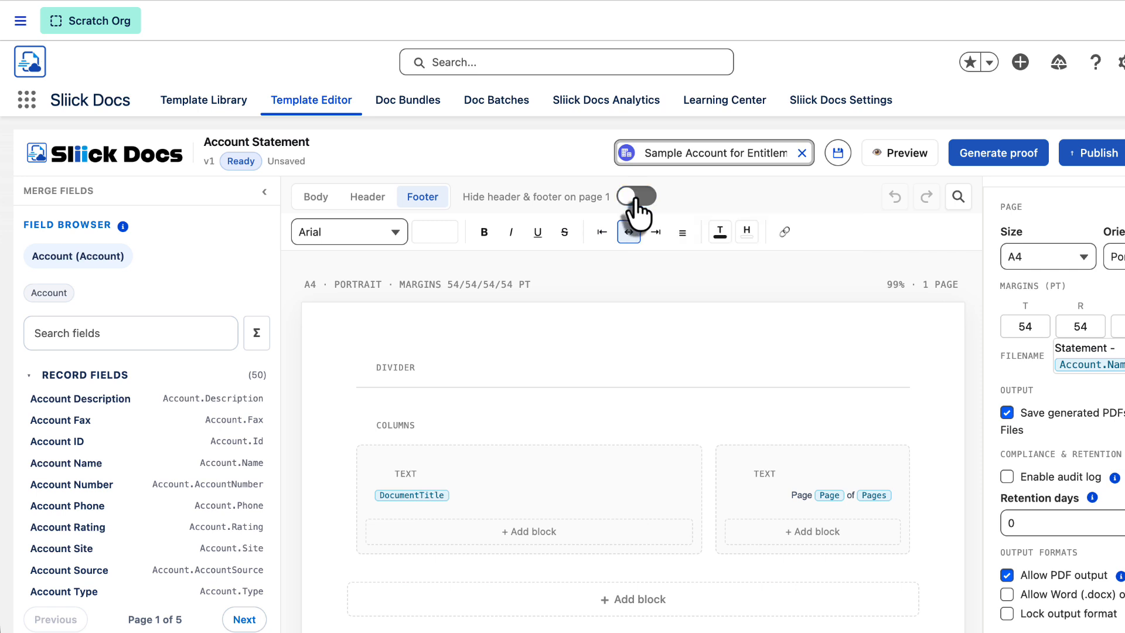
Step: Compare the block types that can be inserted in the template's header with those offered for the body
left_click(369, 198)
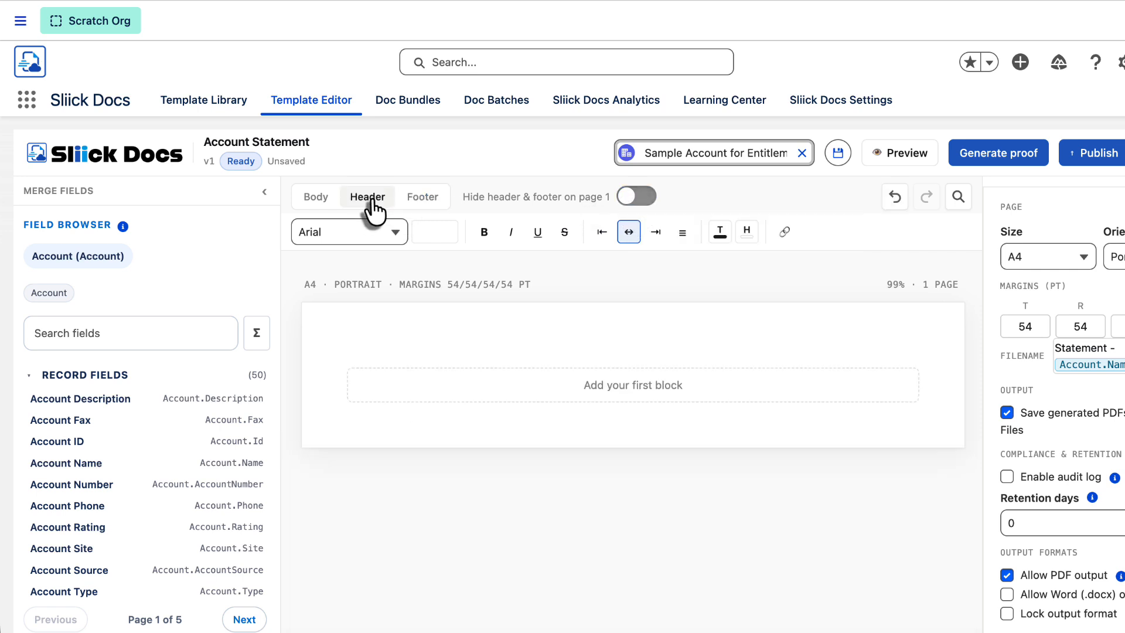
left_click(565, 395)
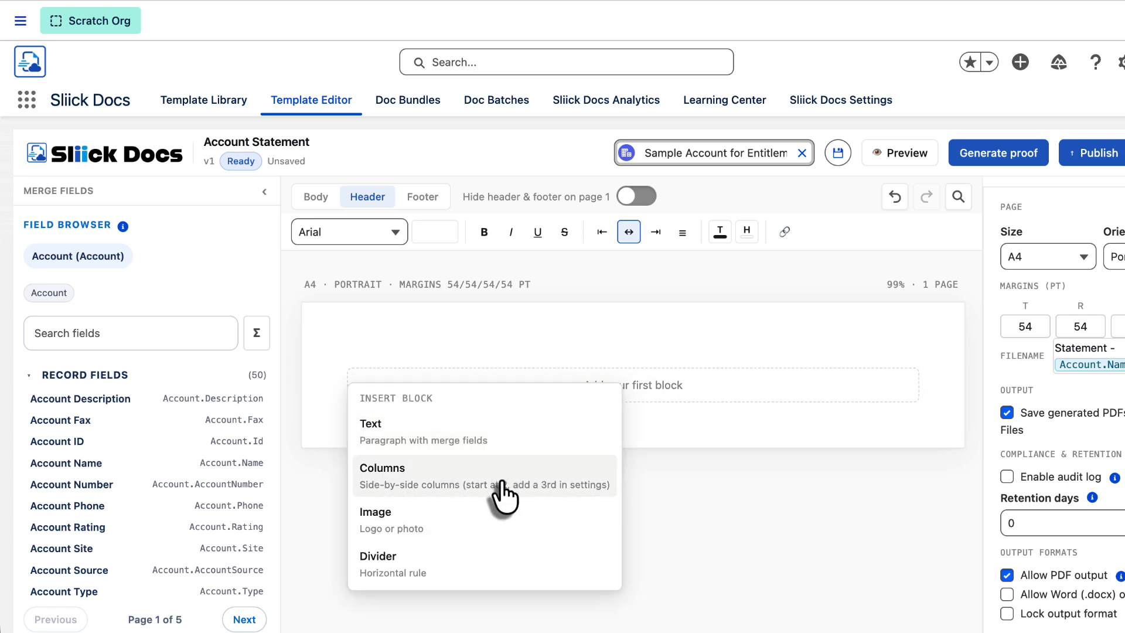
left_click(318, 198)
left_click(333, 419)
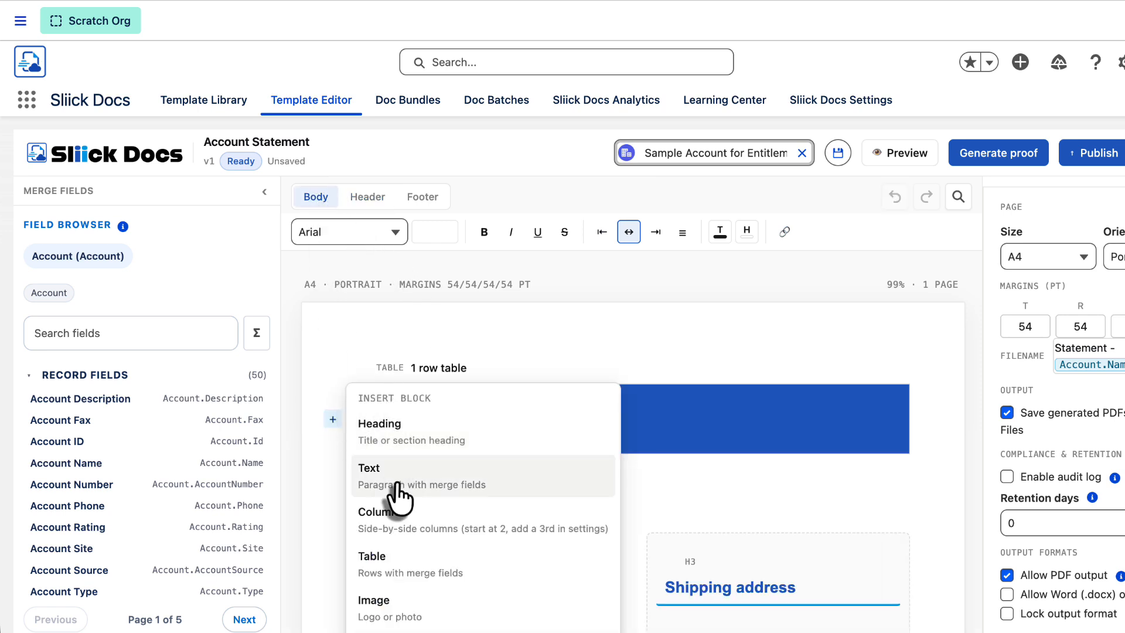
scroll(399, 495, "down", 5)
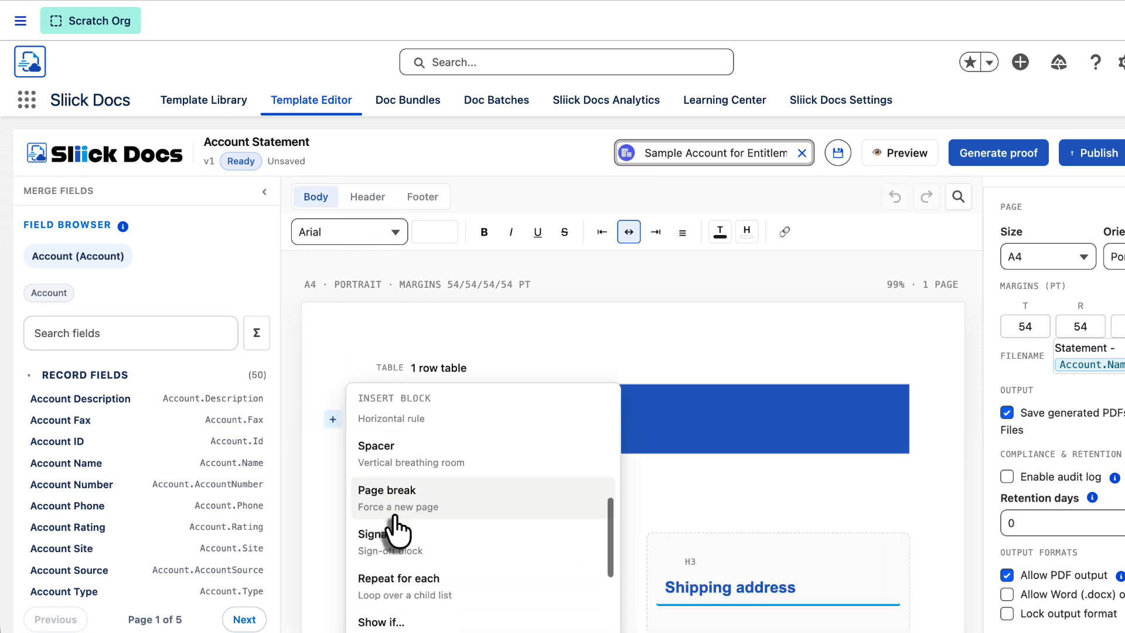
scroll(415, 518, "down", 3)
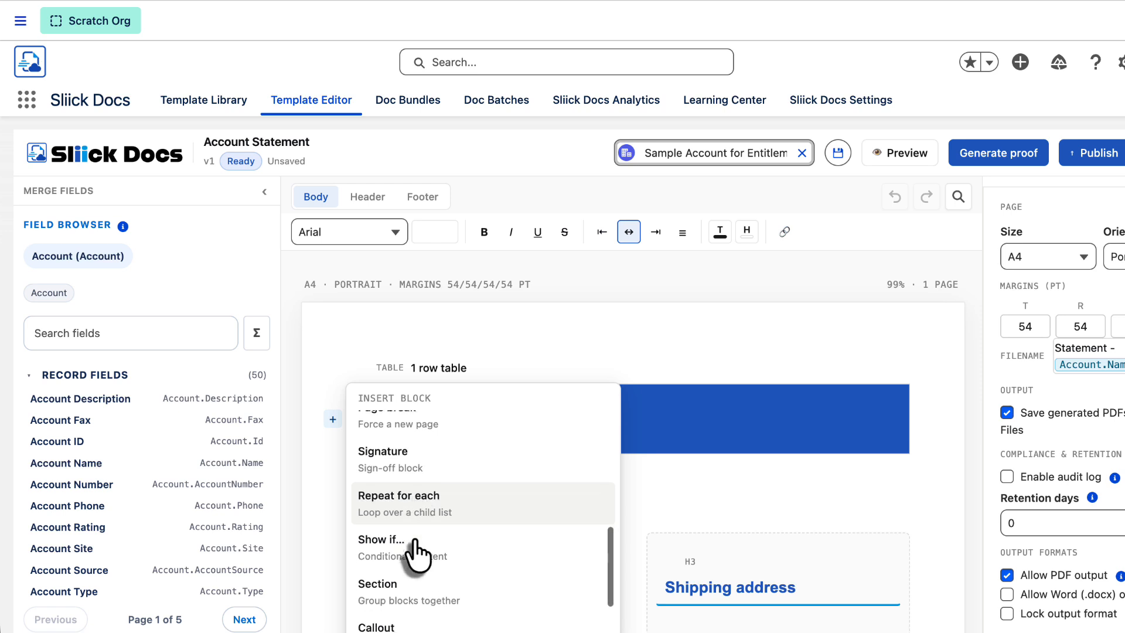
Step: Add a text block to the template's header reading "Document: " followed by the DocumentTitle merge field
left_click(368, 198)
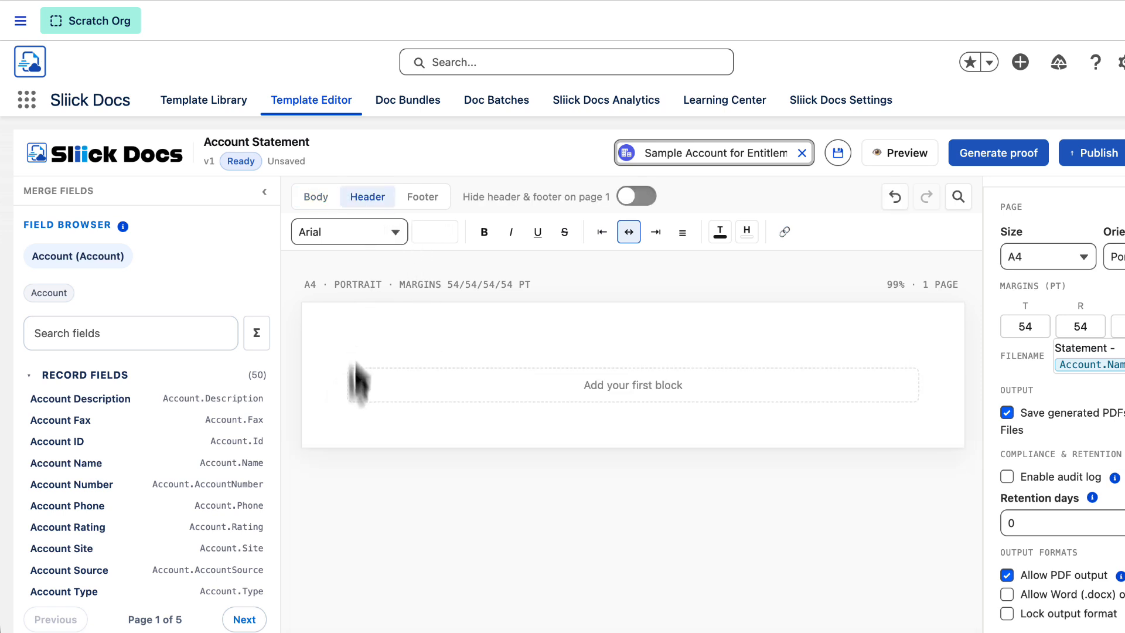
left_click(381, 386)
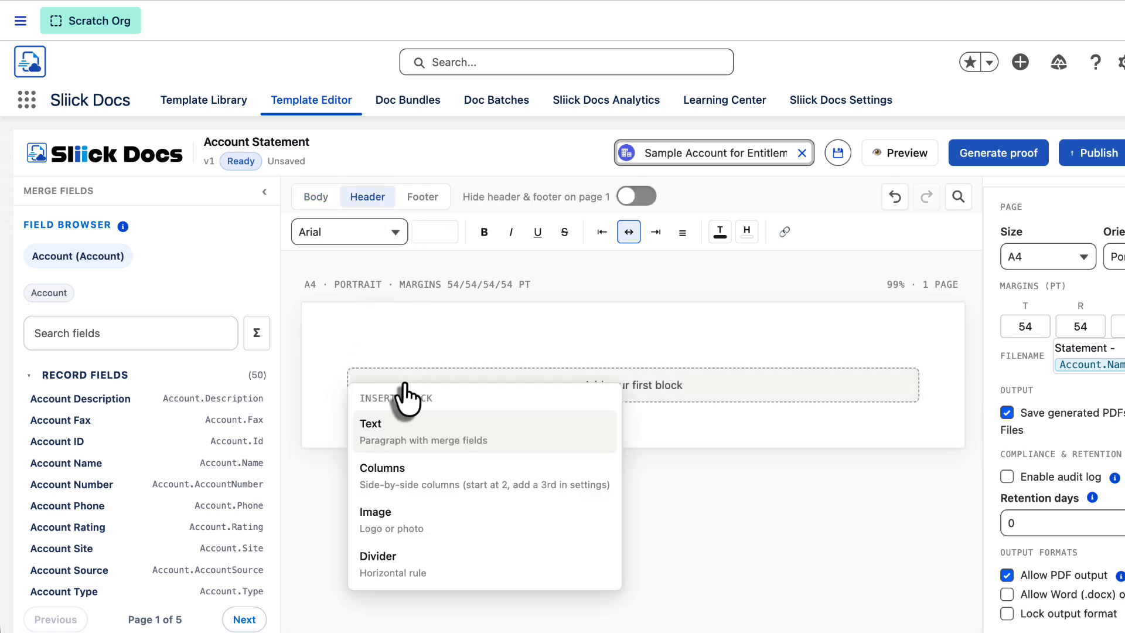
left_click(421, 448)
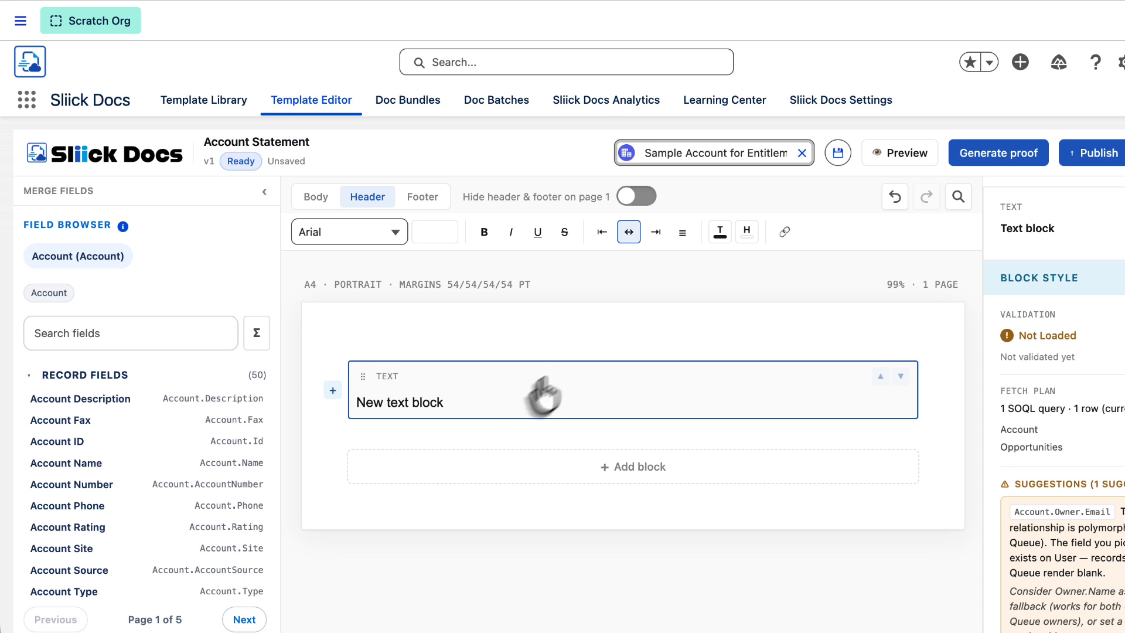
left_click_drag(455, 409, 300, 408)
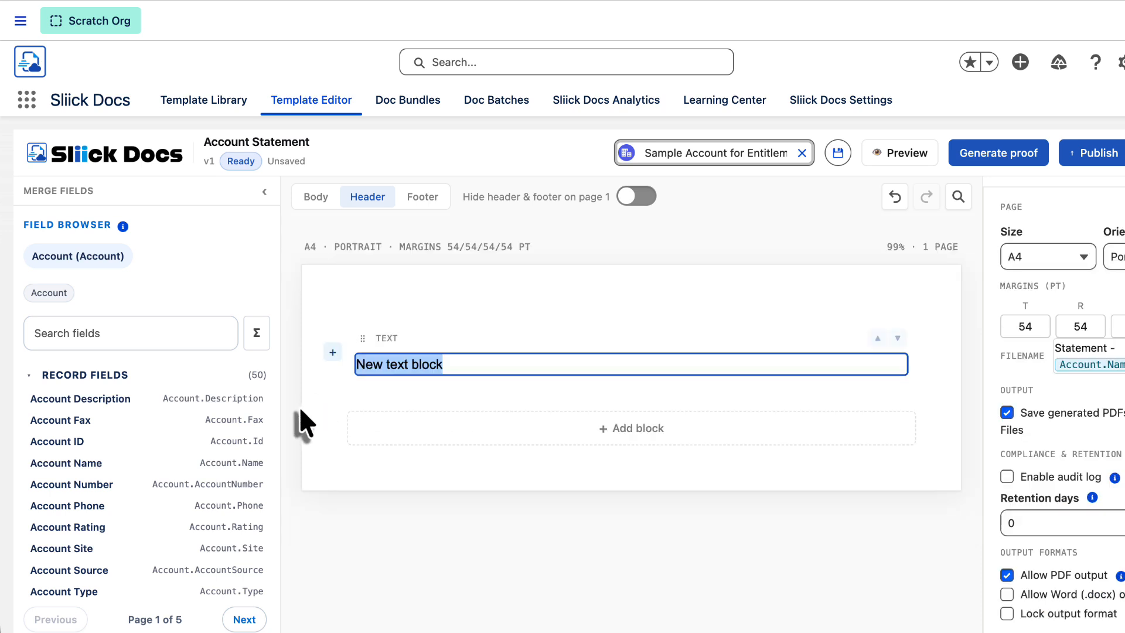
type("Document: {")
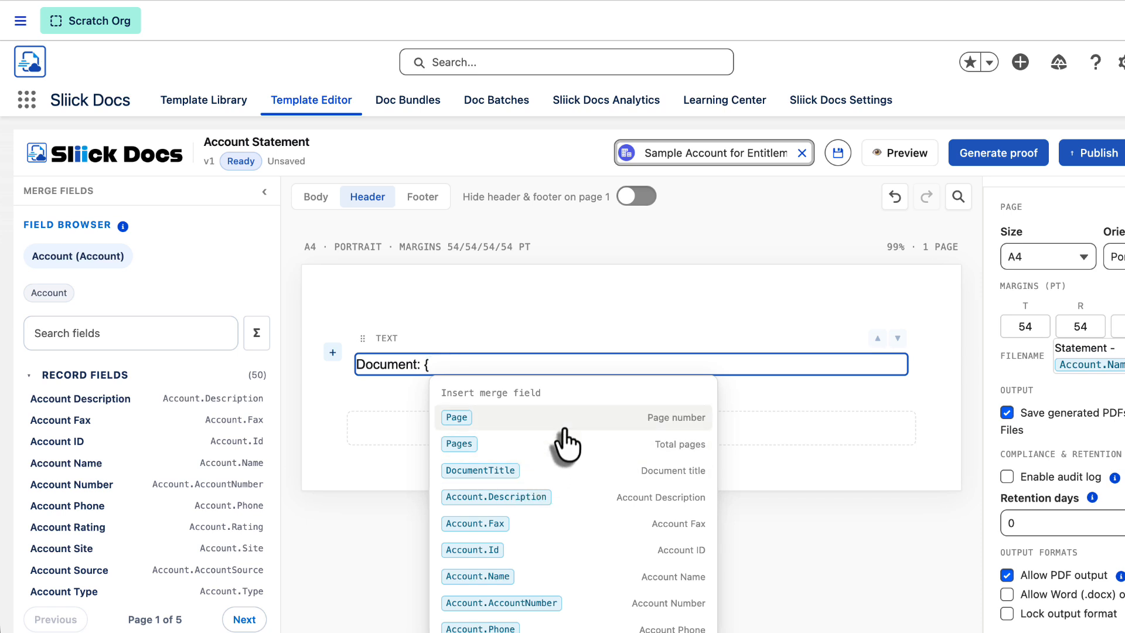
left_click(654, 469)
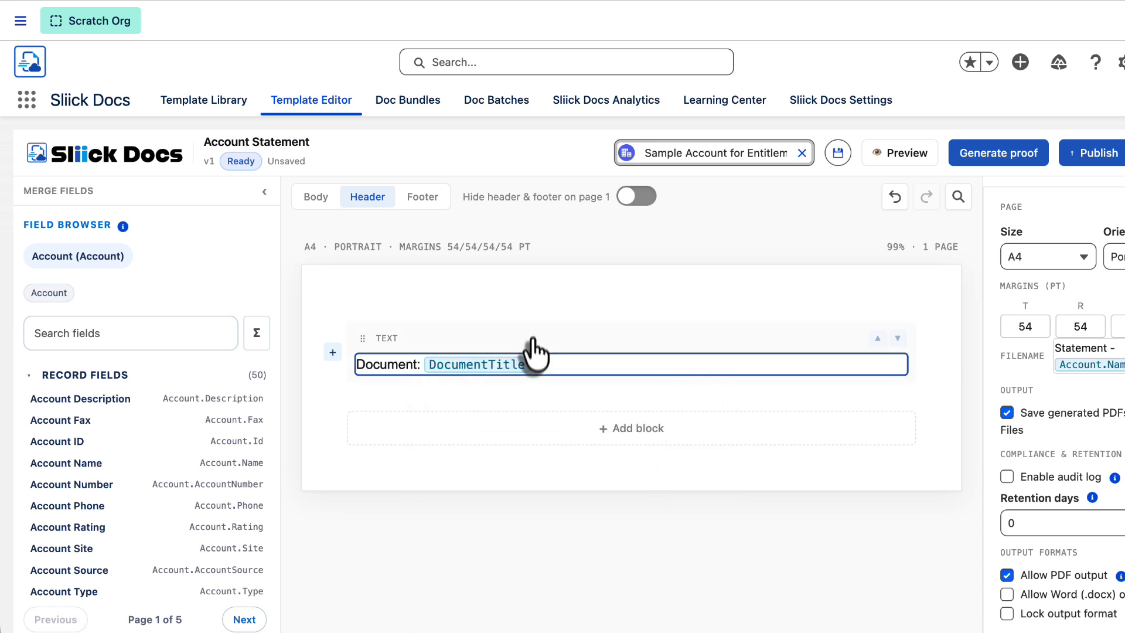
Step: Center the document title text in the header block
left_click(405, 364)
left_click(628, 231)
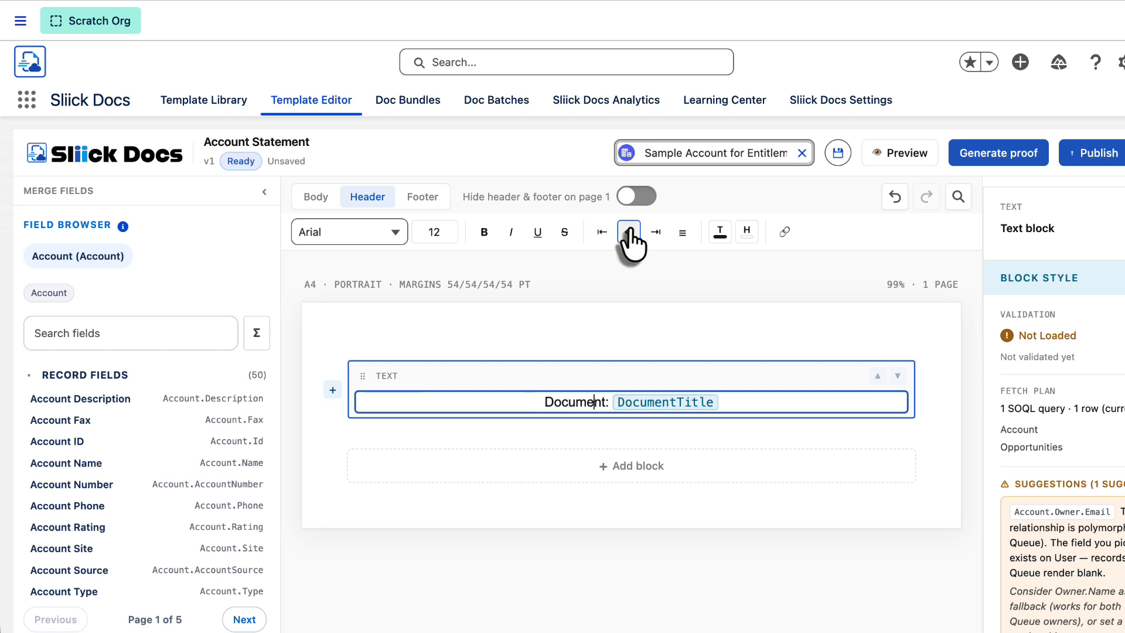
left_click(642, 289)
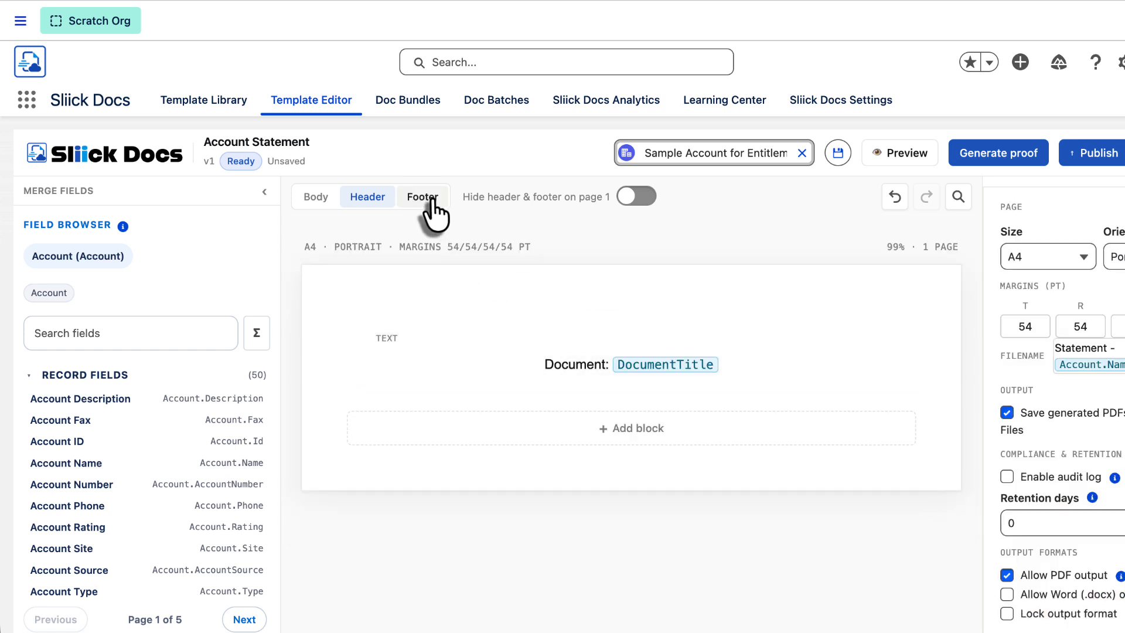
Step: Check the footer's divider and columns blocks, and save the template version
left_click(432, 202)
left_click(417, 363)
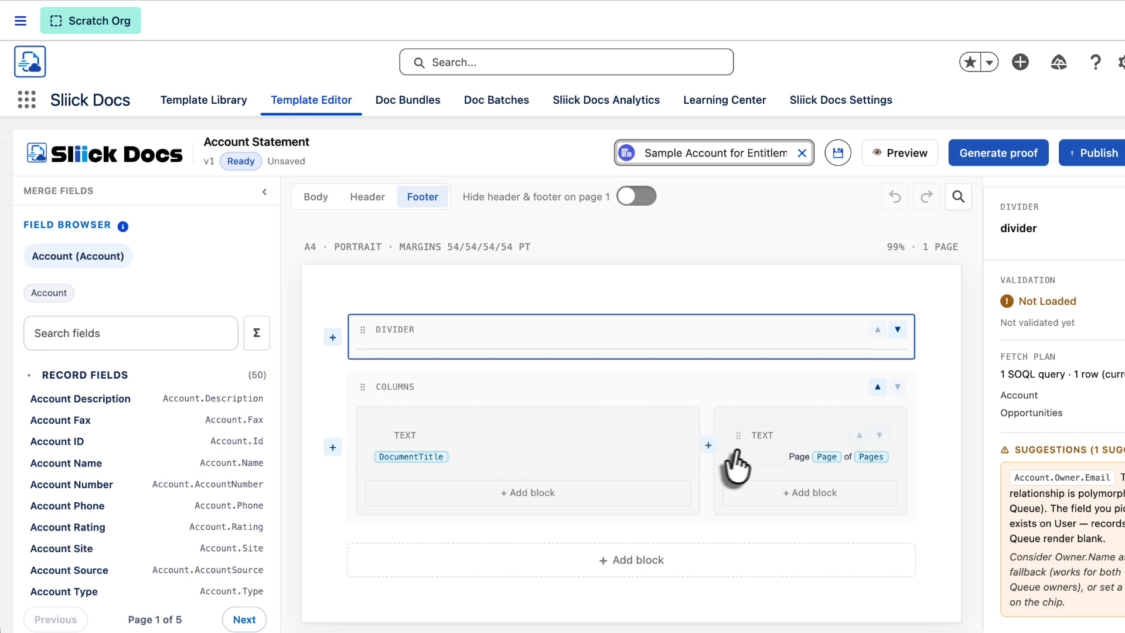
left_click(568, 463)
left_click(579, 458)
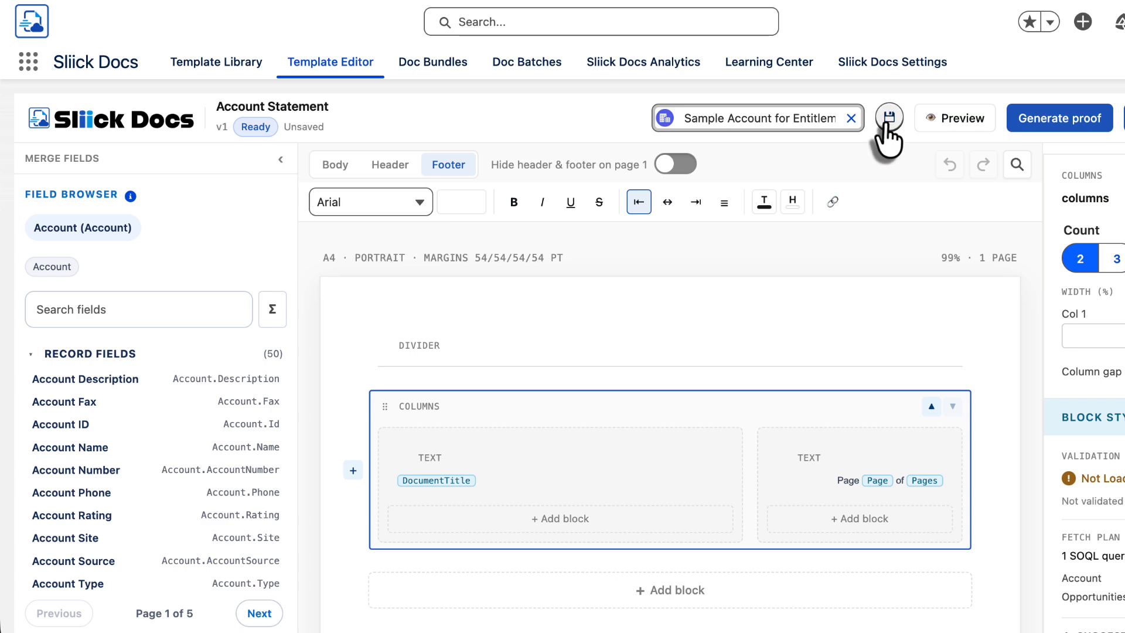
left_click(887, 125)
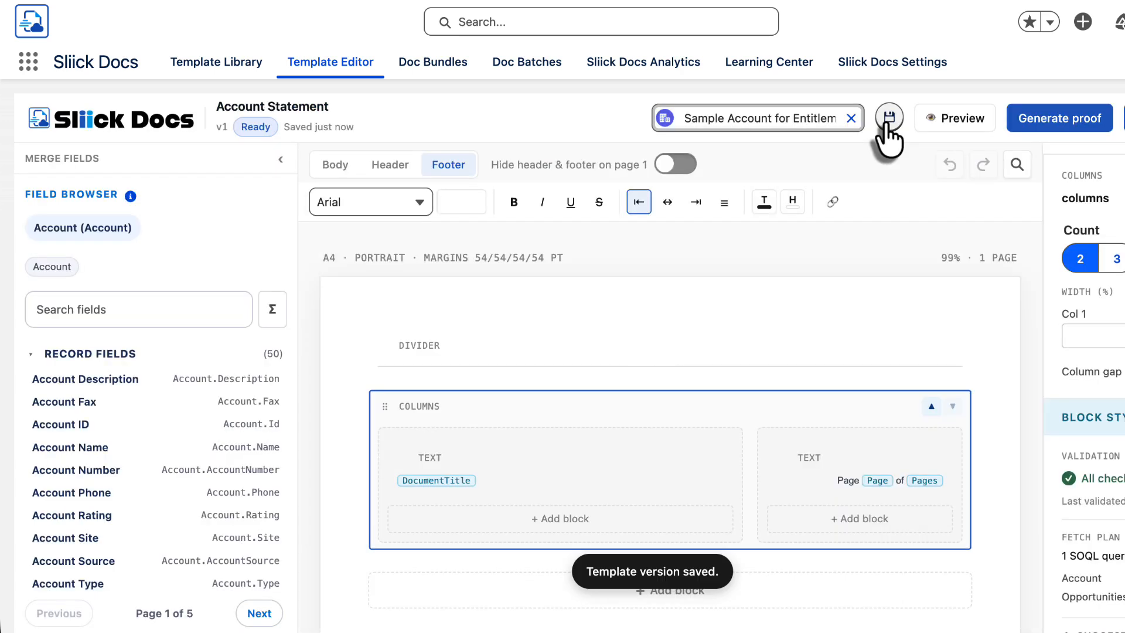
Step: Generate a proof of the Account Statement and check its header text, footer title and page number in the PDF
left_click(1053, 124)
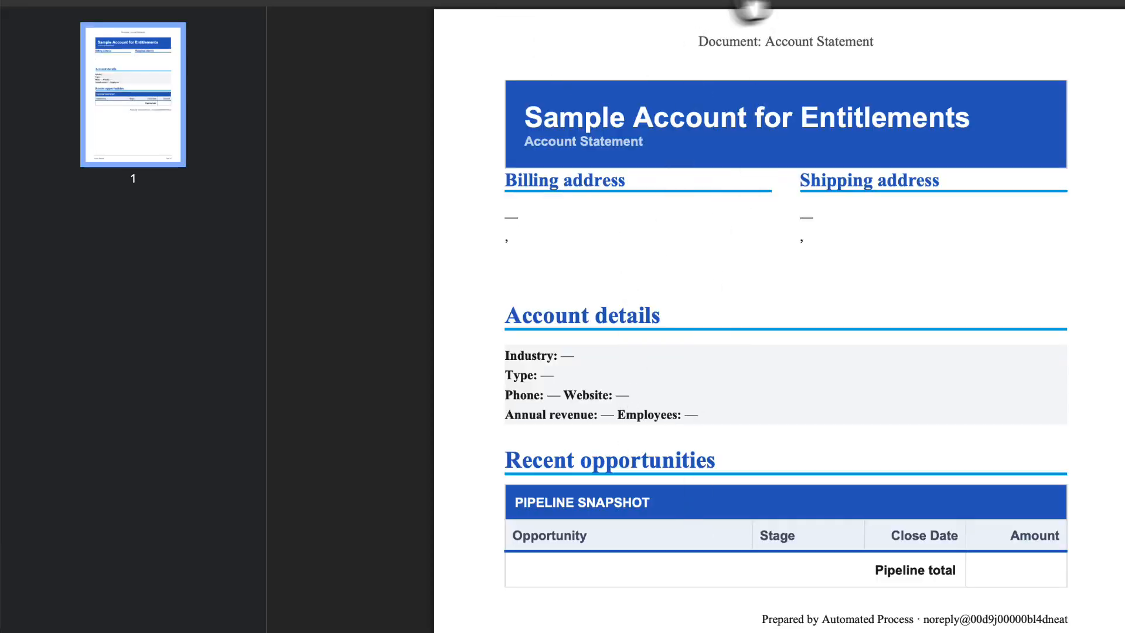
left_click_drag(696, 42, 867, 43)
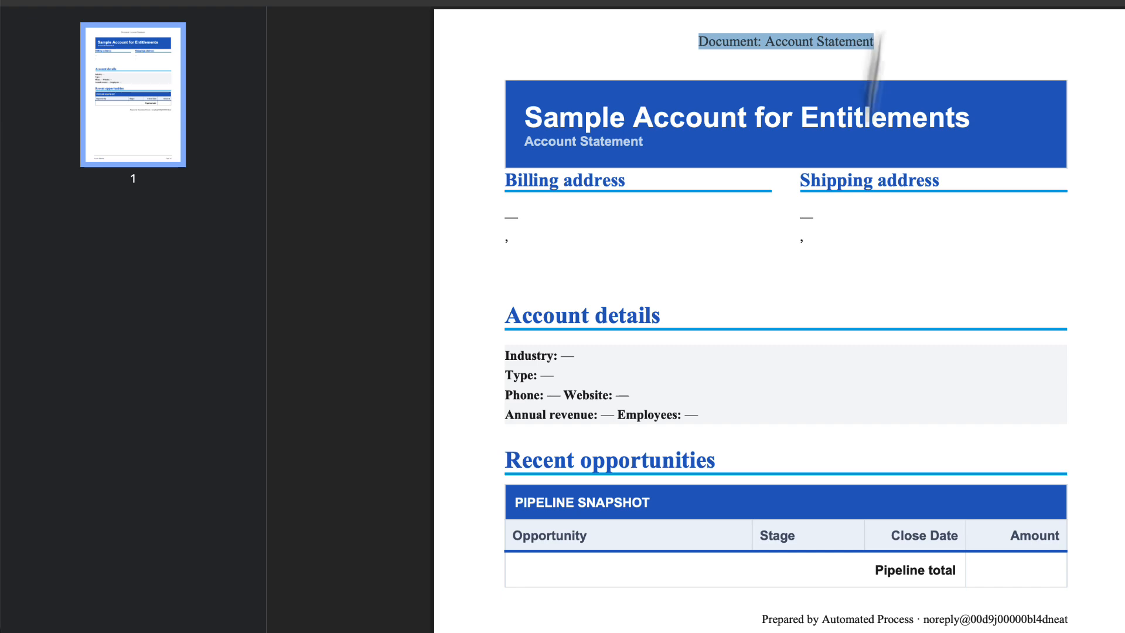
scroll(828, 193, "down", 5)
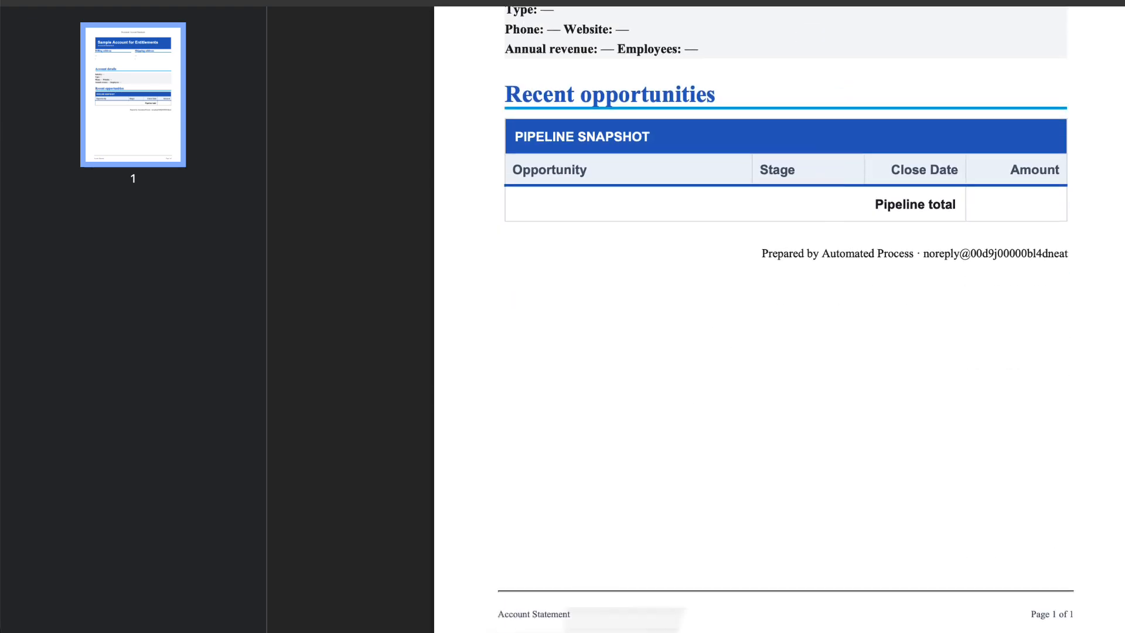
left_click_drag(505, 614, 570, 615)
left_click_drag(1031, 615, 1058, 615)
Step: Return to the Account Statement template's body and select the columns block holding the billing and shipping addresses
left_click(419, 3)
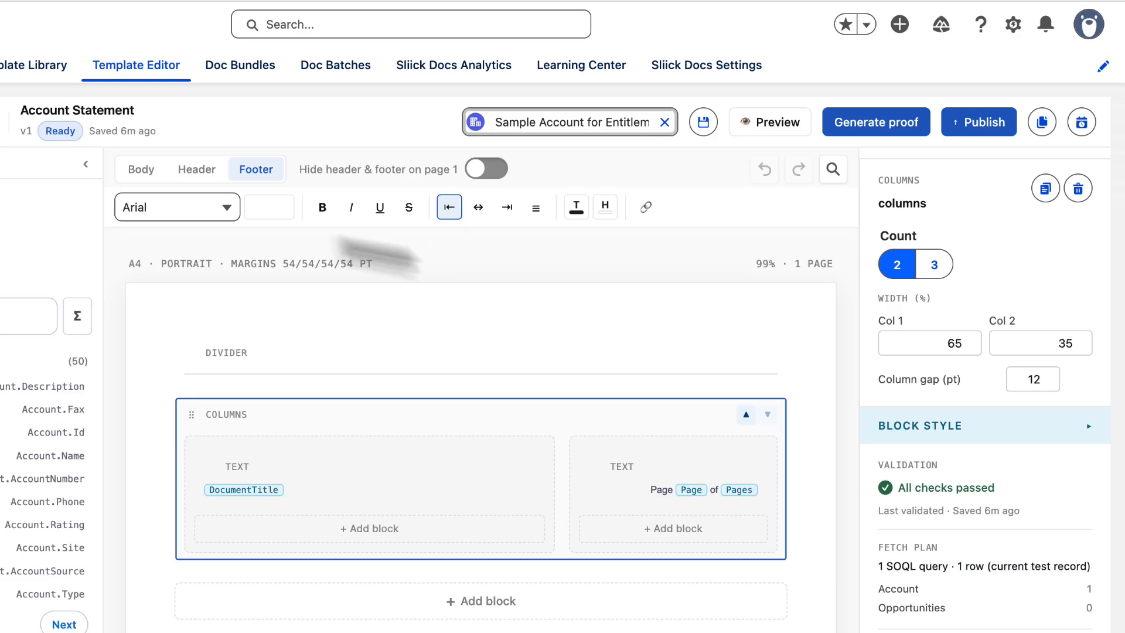
left_click(140, 169)
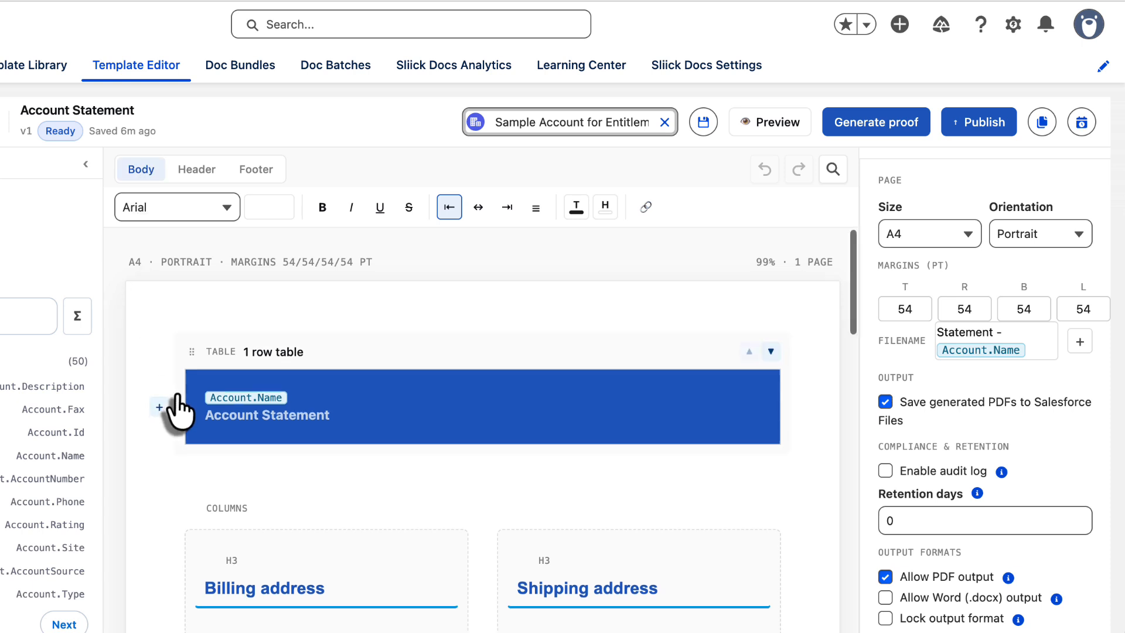
scroll(179, 410, "down", 3)
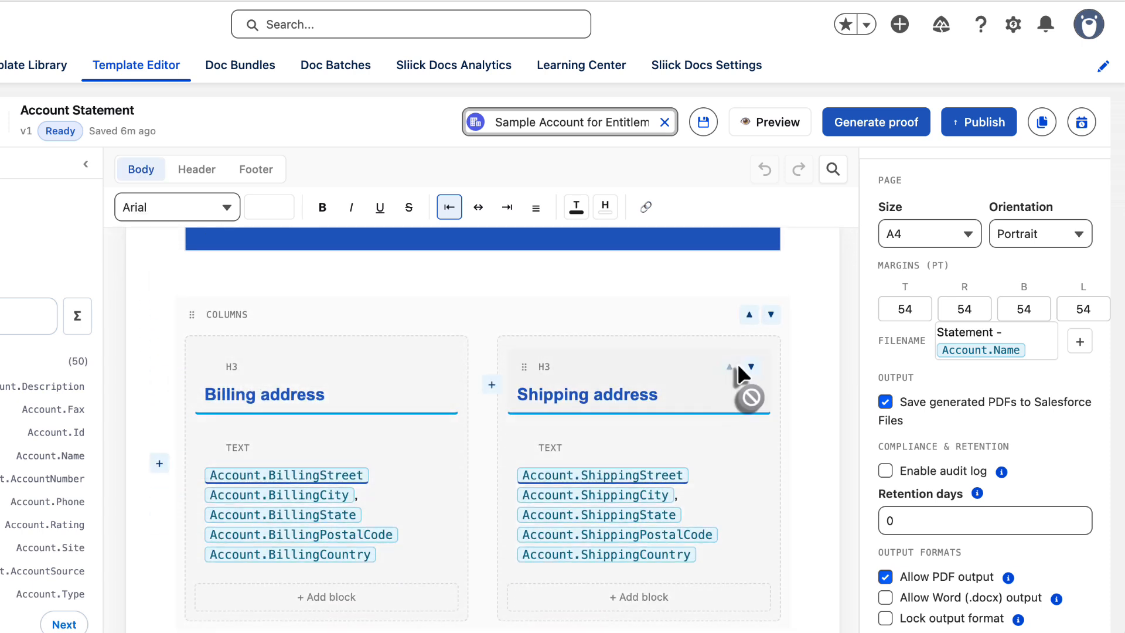
left_click(402, 392)
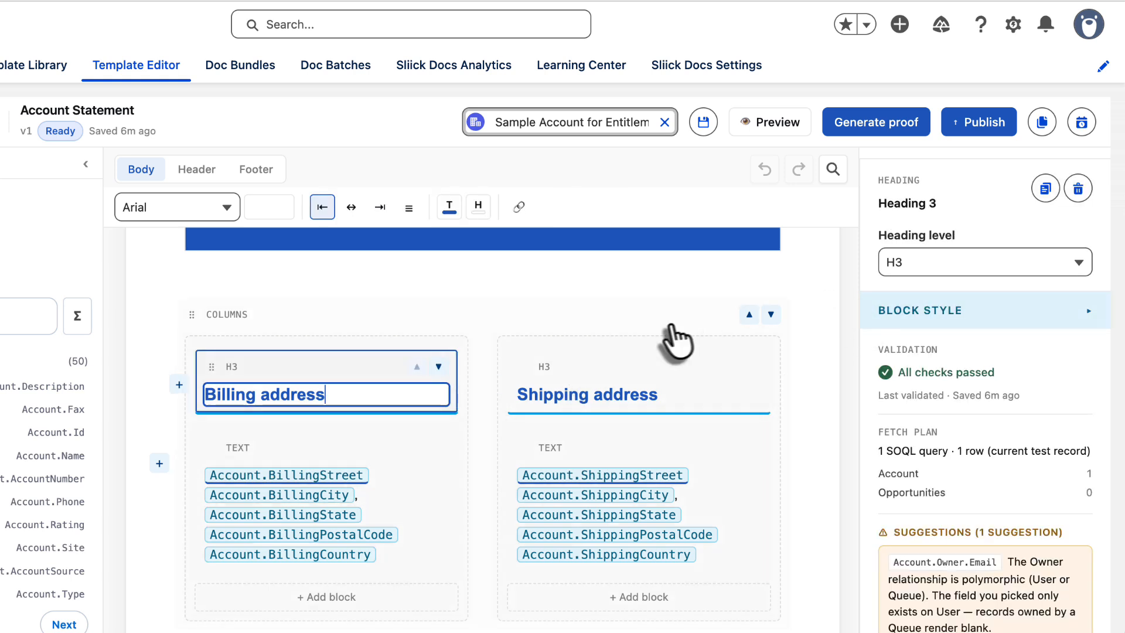
left_click(472, 339)
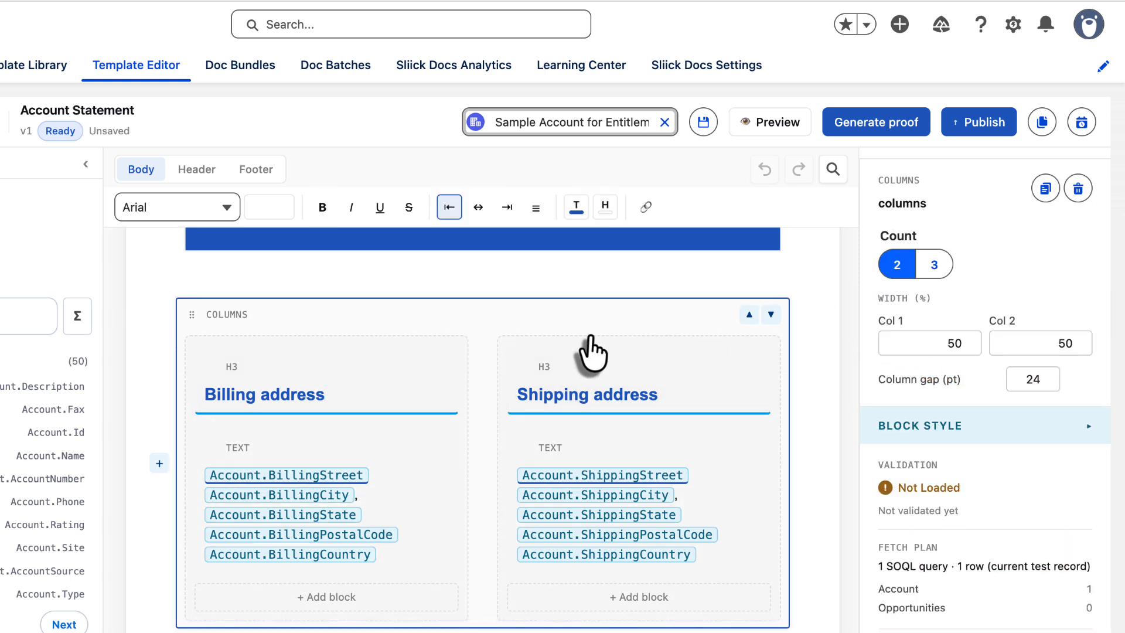
scroll(586, 343, "down", 1)
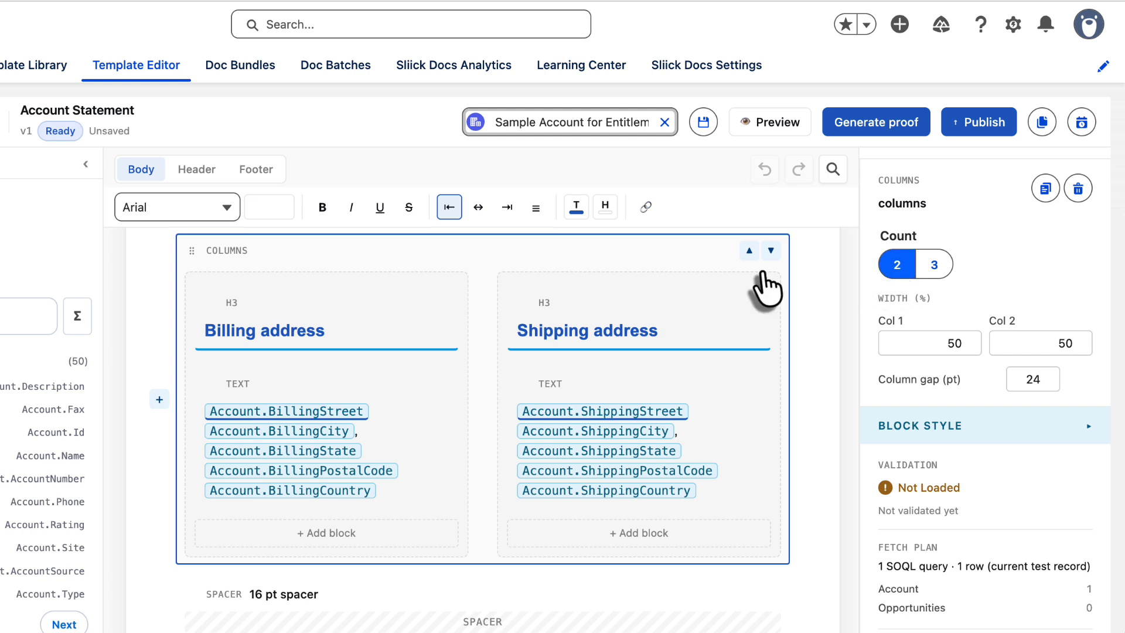
Step: Try a three-column layout on the address columns block and return it to two columns
left_click(936, 267)
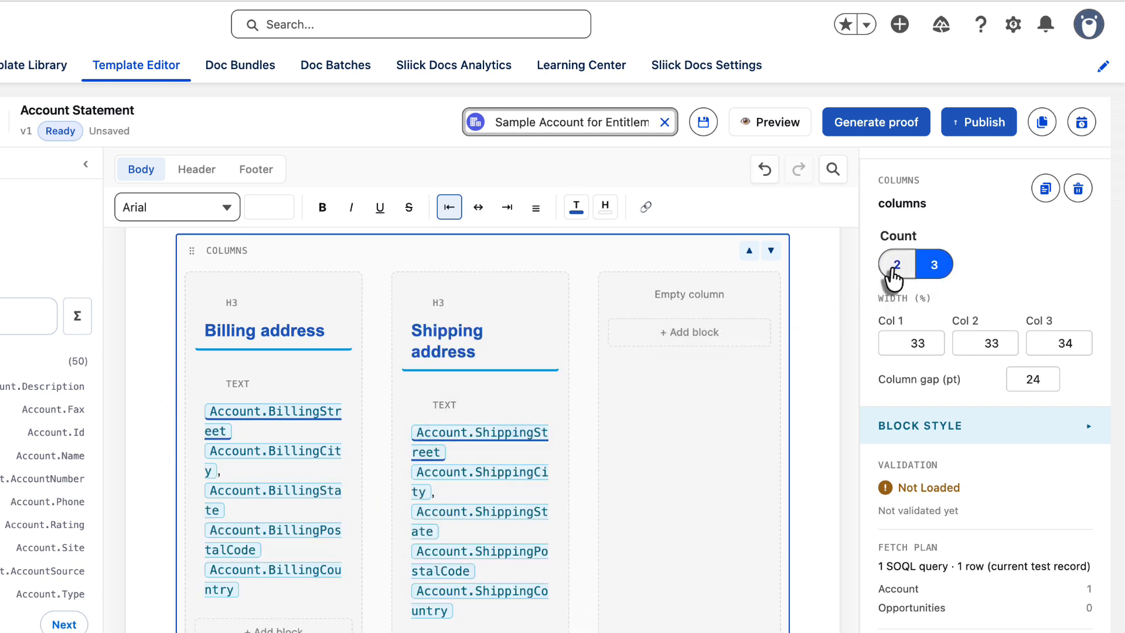
left_click(895, 268)
left_click(921, 268)
left_click(898, 270)
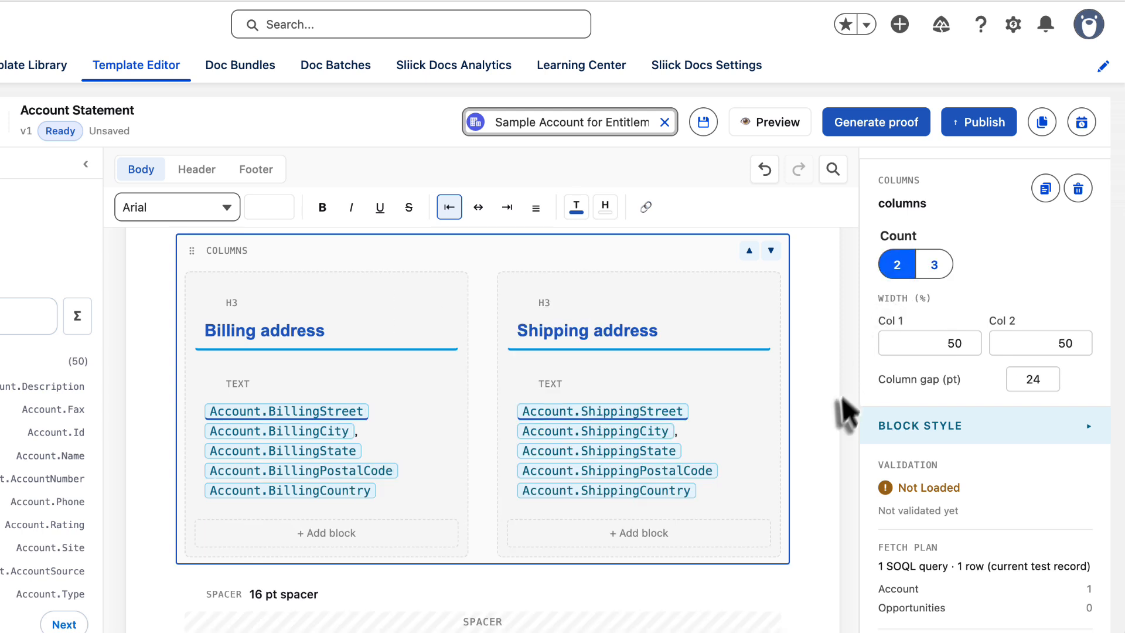
Step: Set the address columns block's gap to 32 pt and its column widths to 70% and 30%
scroll(713, 469, "down", 1)
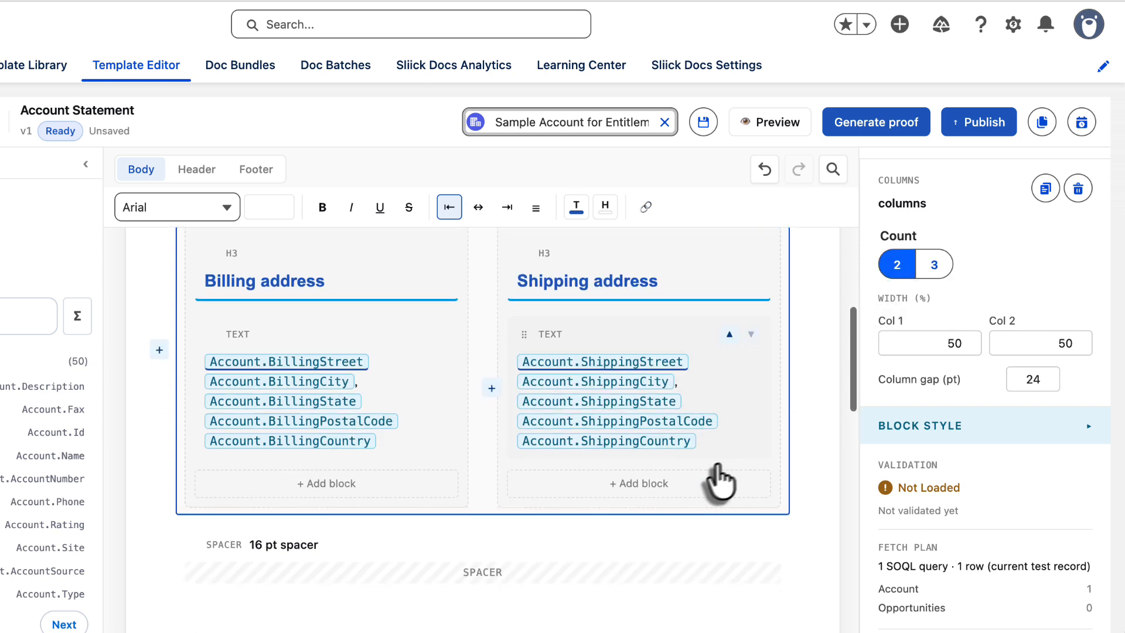
left_click(1046, 375)
left_click(1046, 376)
left_click(1046, 376)
left_click(1045, 376)
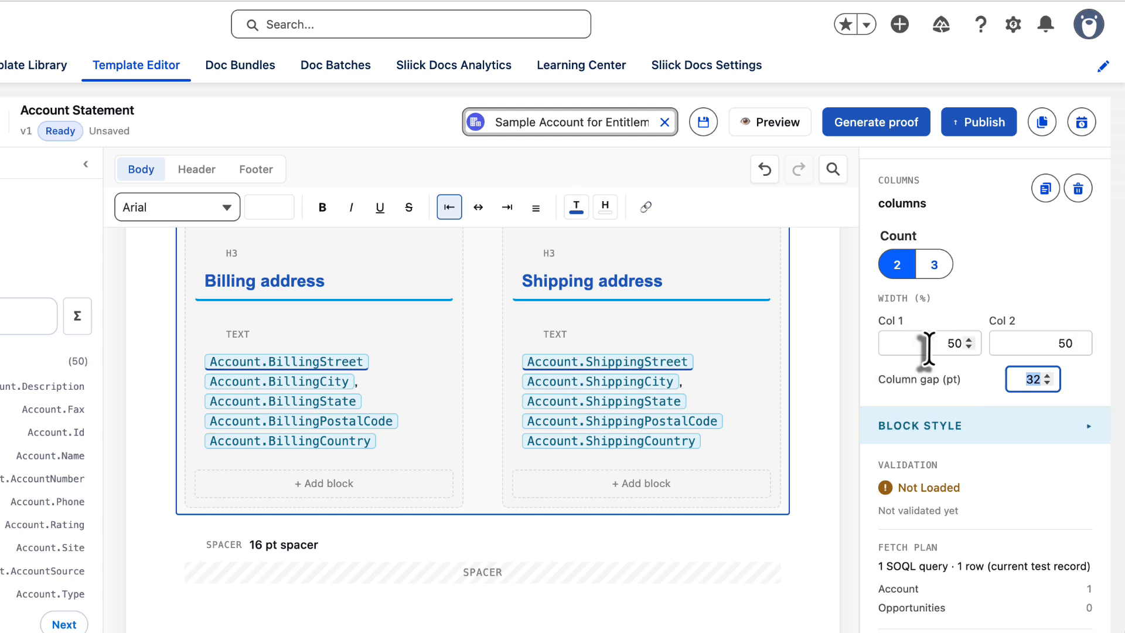
left_click(949, 344)
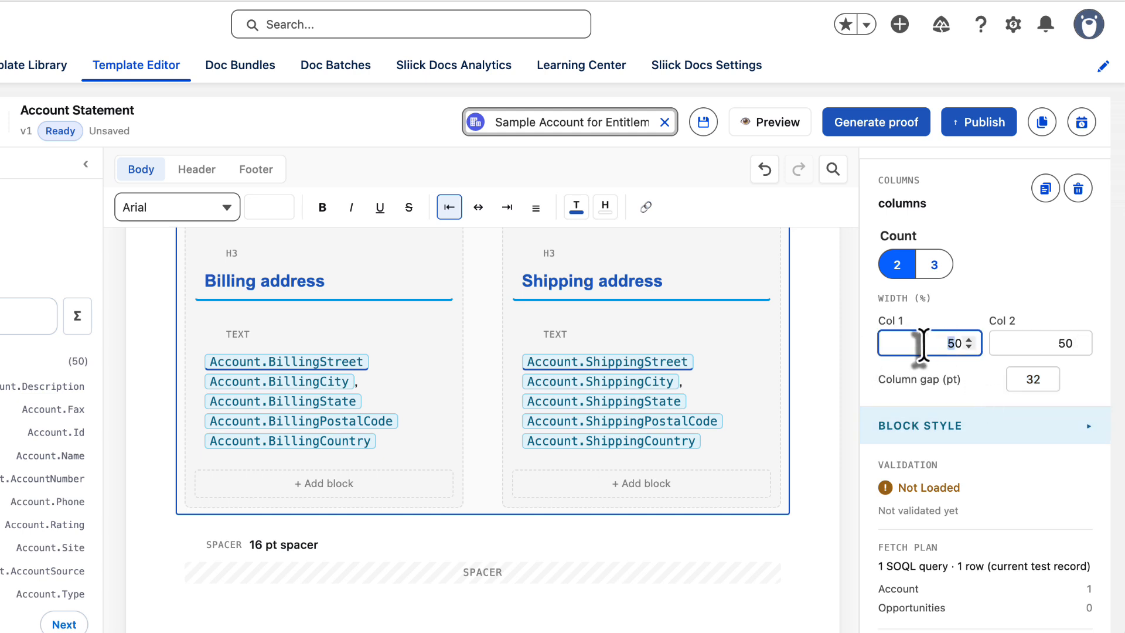
type("7")
left_click(996, 343)
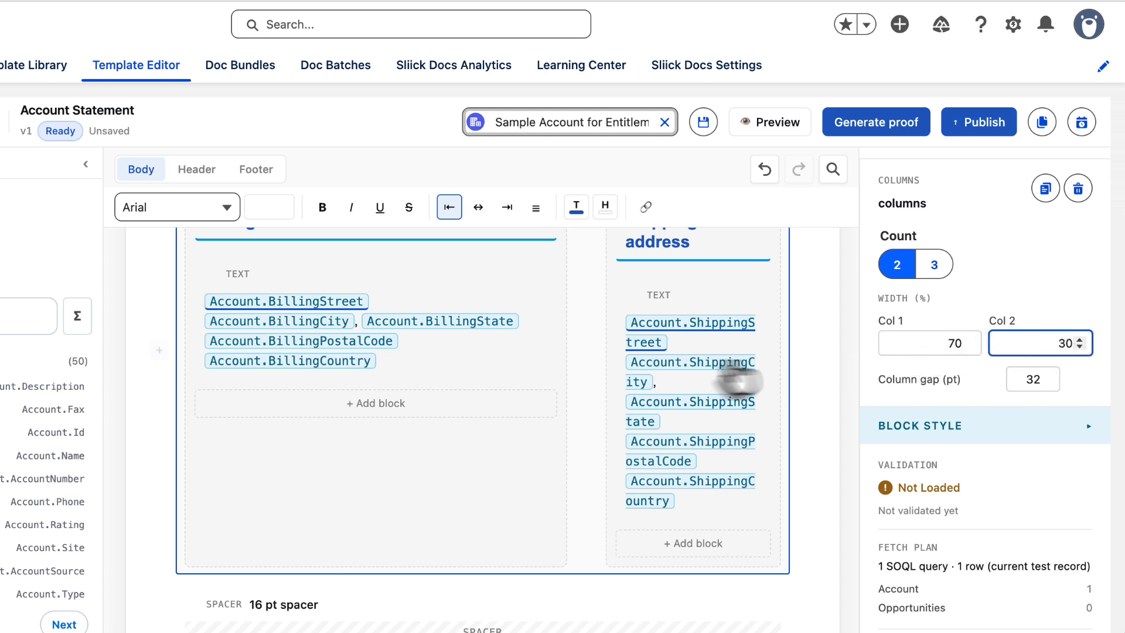
Step: Undo the address block's column count, gap and width changes, trying redo in between
scroll(725, 378, "up", 1)
scroll(724, 378, "up", 3)
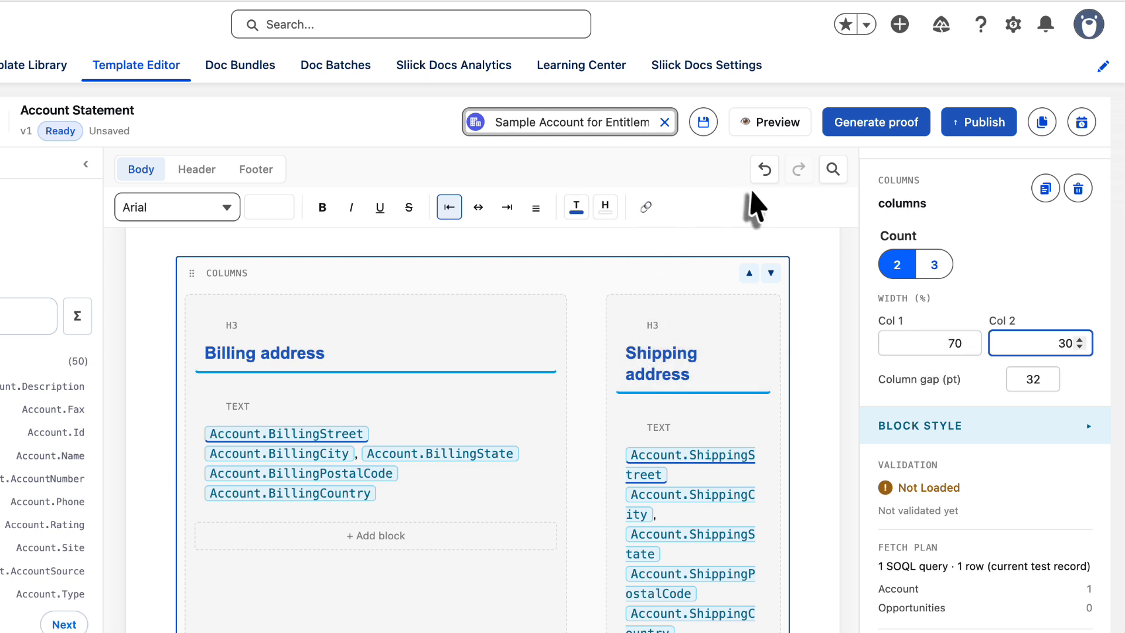
left_click(766, 227)
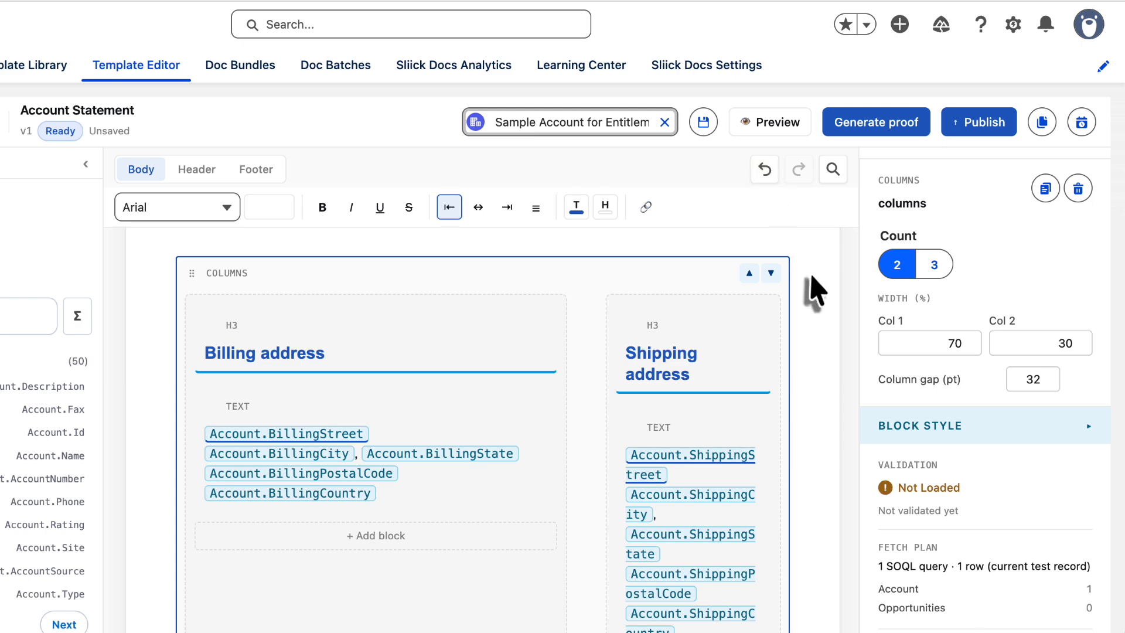
left_click(814, 291)
left_click(764, 169)
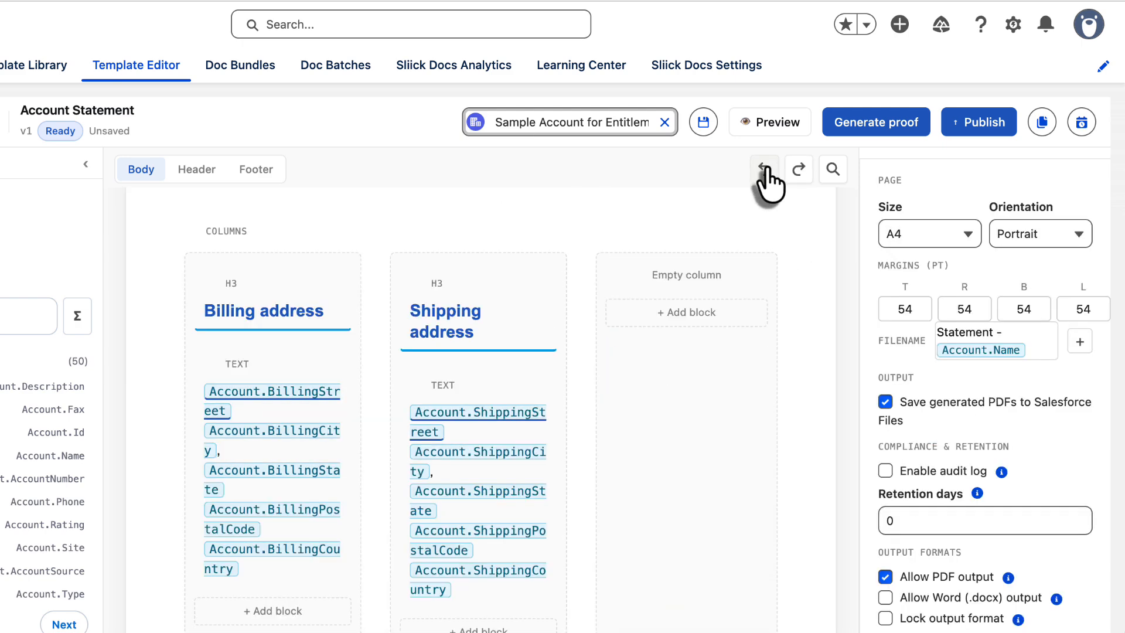
left_click(767, 169)
left_click(766, 169)
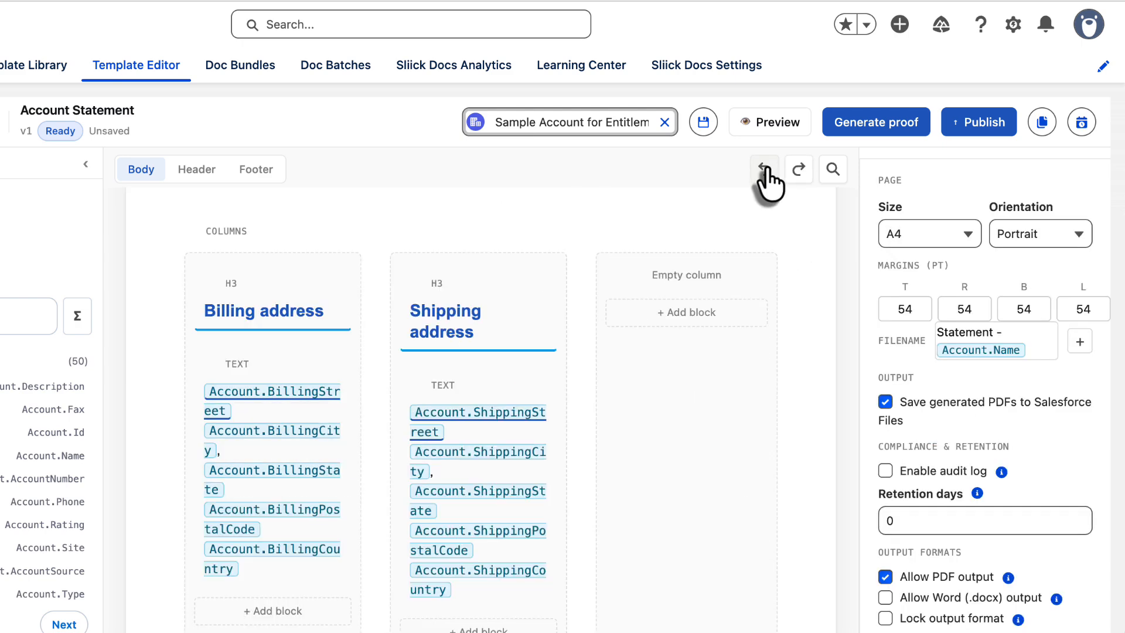
left_click(797, 169)
left_click(797, 169)
left_click(764, 169)
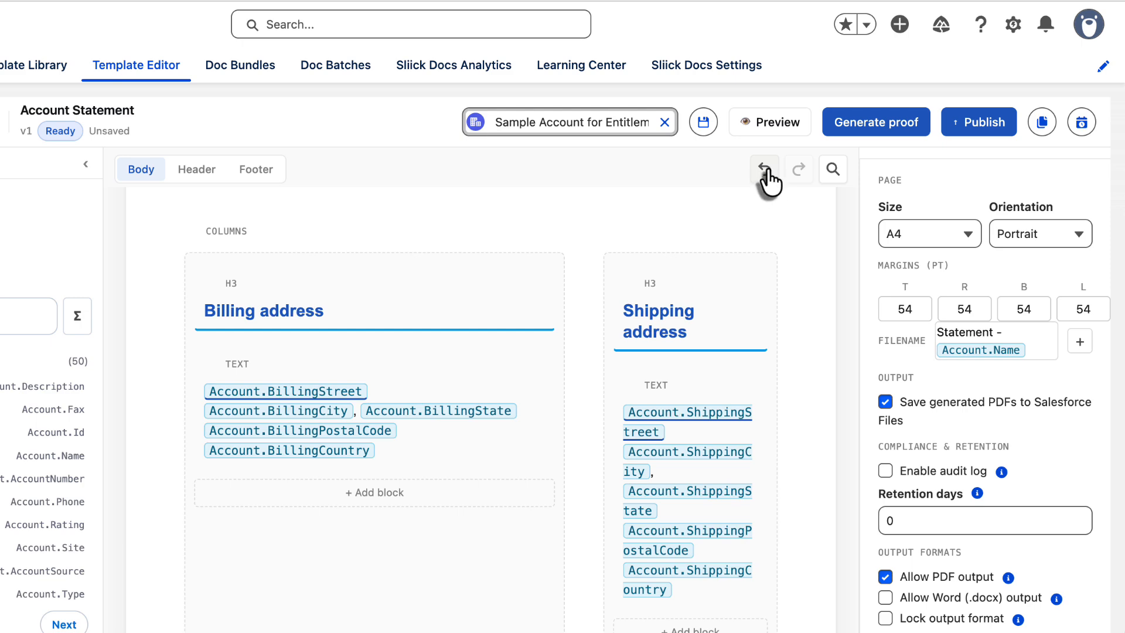
left_click(765, 169)
left_click(798, 170)
Step: Insert a heading block and a text block below the 16 pt spacer, and undo both insertions
scroll(691, 301, "down", 4)
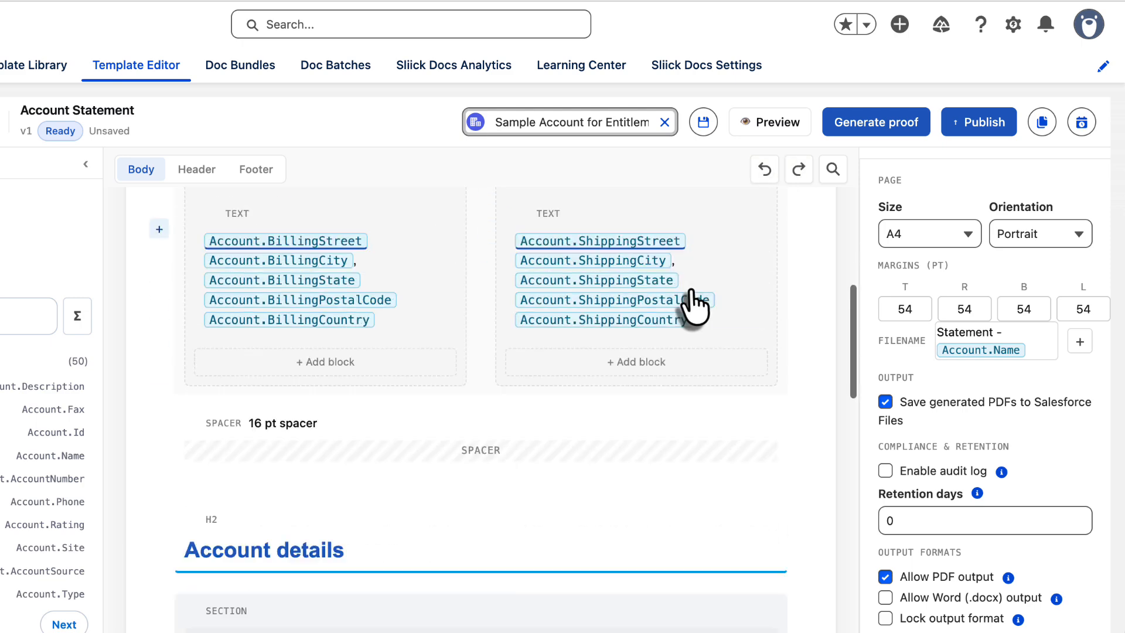
left_click(158, 365)
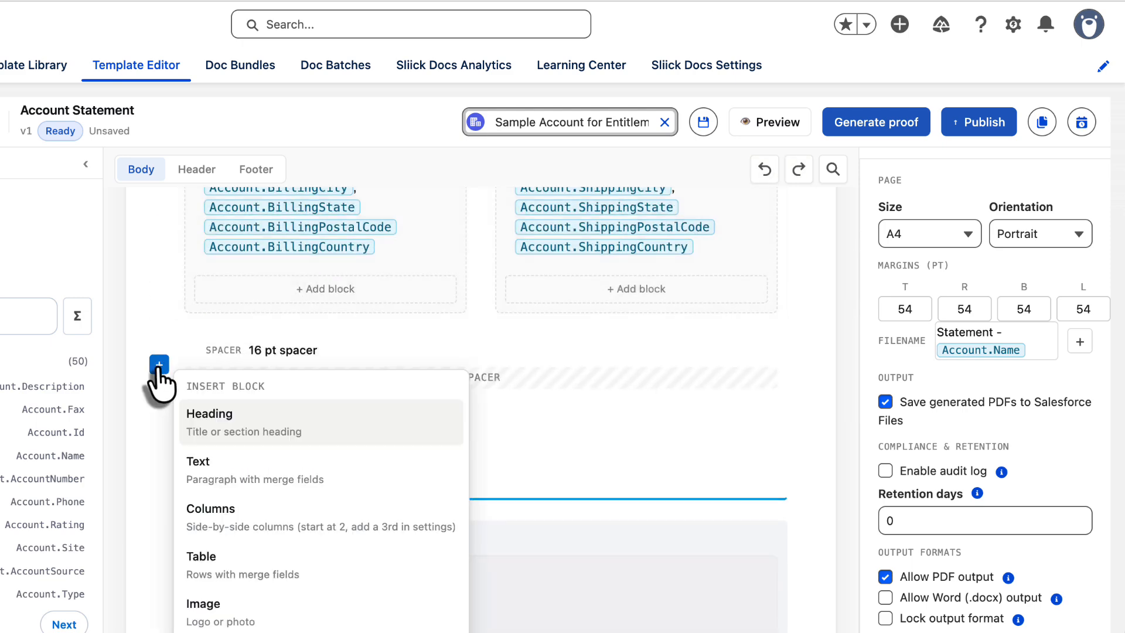
left_click(226, 437)
left_click(159, 452)
left_click(192, 469)
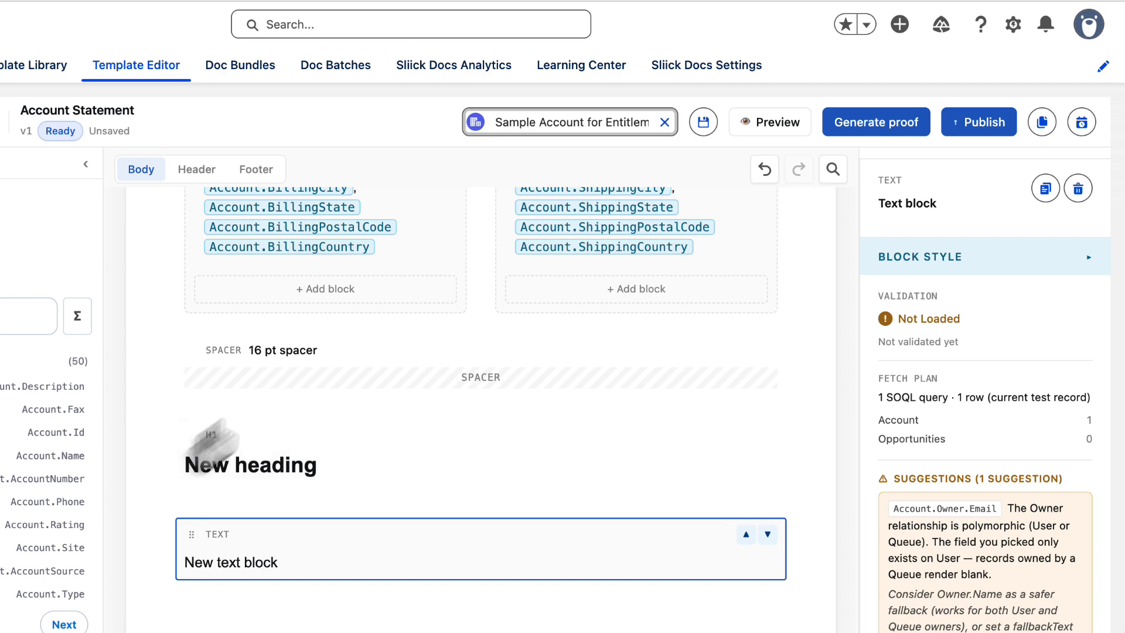
left_click(764, 171)
left_click(764, 171)
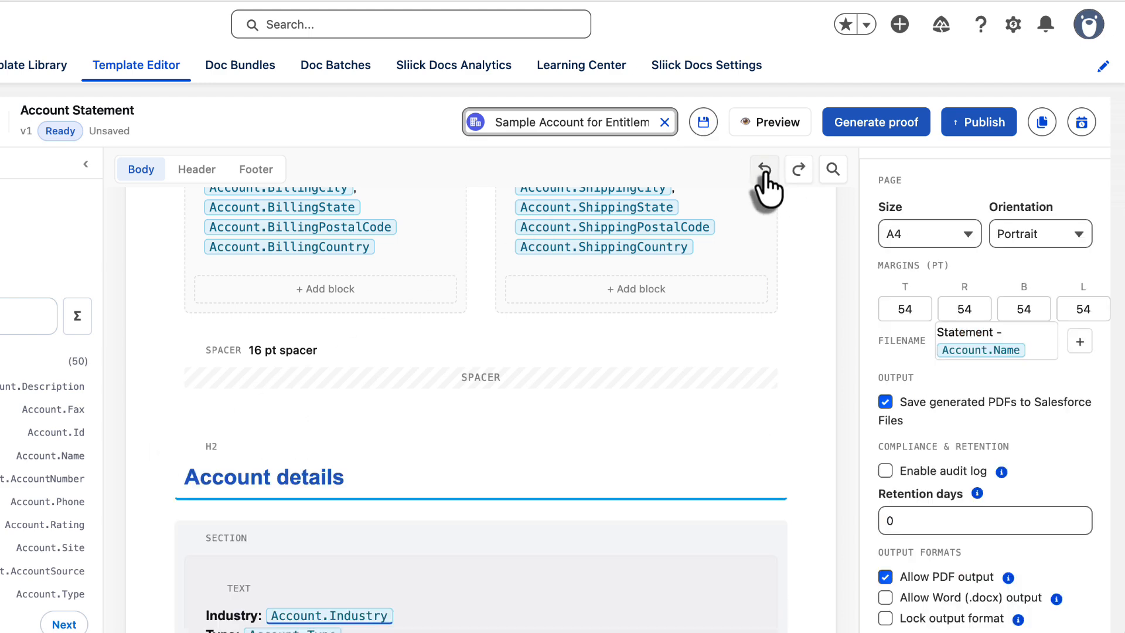
Step: Save the template version and move the Account details heading above the 16 pt spacer
left_click(702, 124)
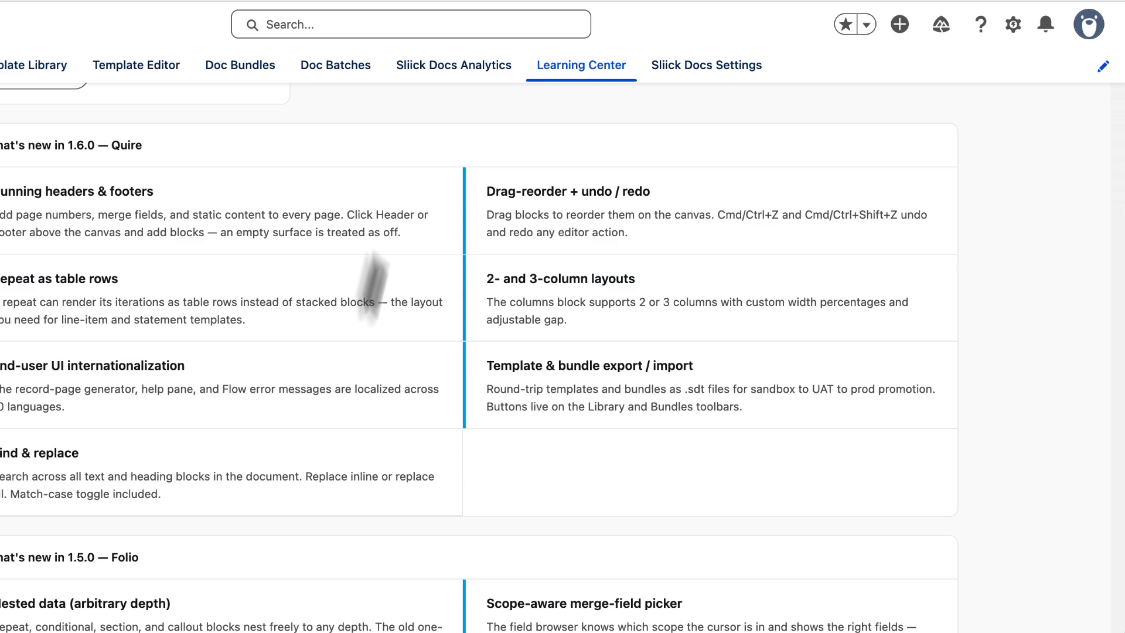
scroll(364, 309, "up", 2)
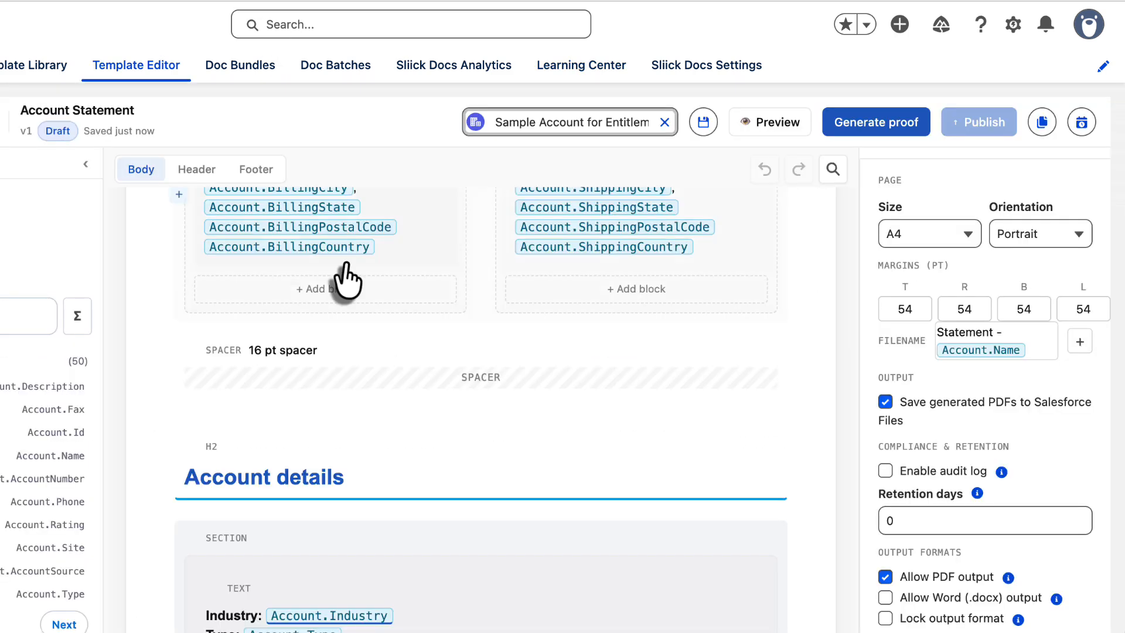
scroll(346, 276, "down", 1)
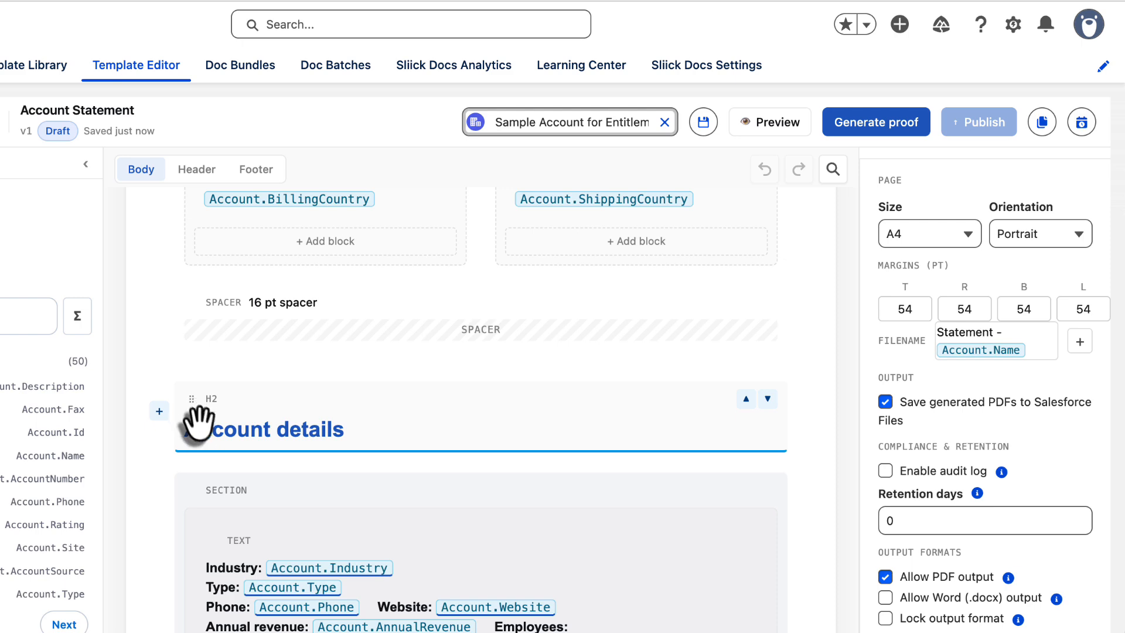
left_click_drag(195, 416, 188, 301)
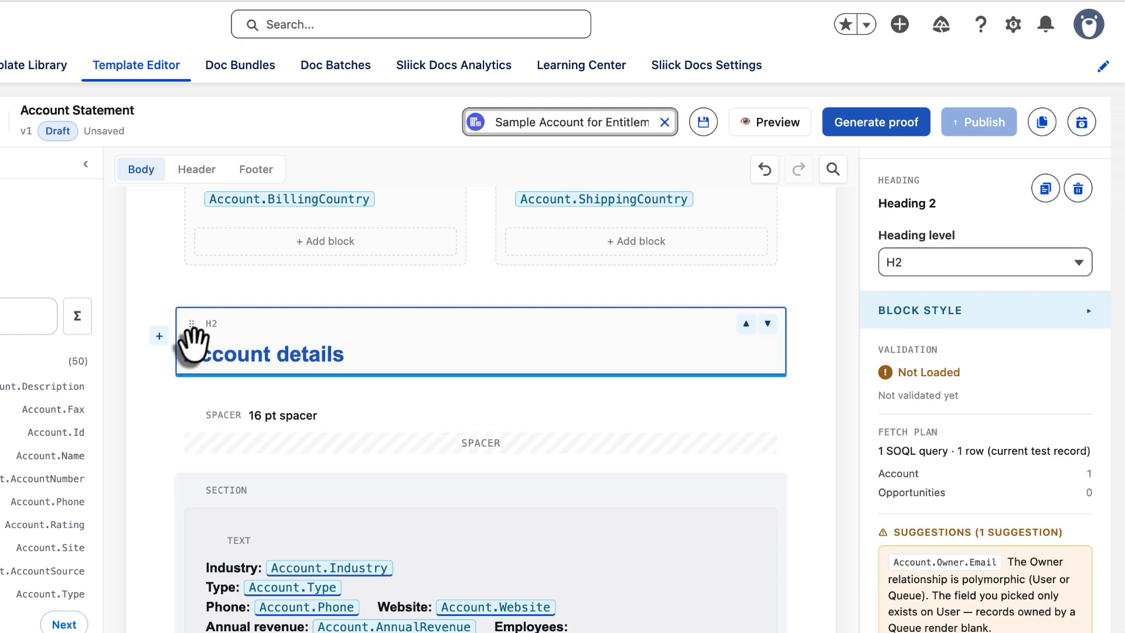
Step: Try moving the Account details heading above the address columns and back down below them
left_click(746, 324)
left_click(767, 323)
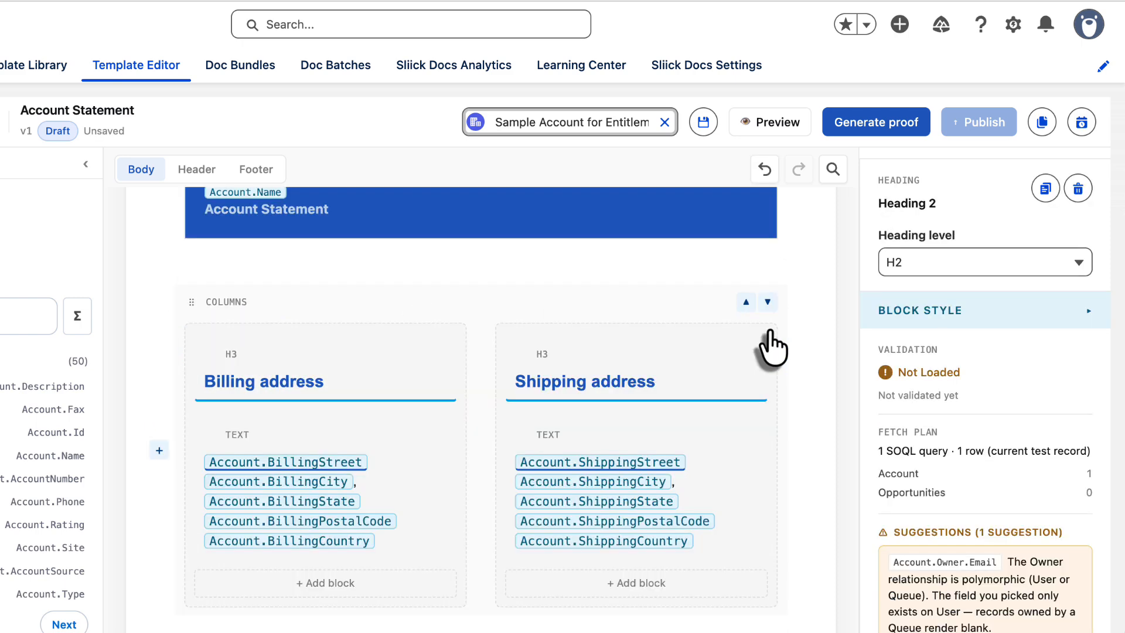
scroll(460, 440, "down", 3)
scroll(198, 495, "down", 2)
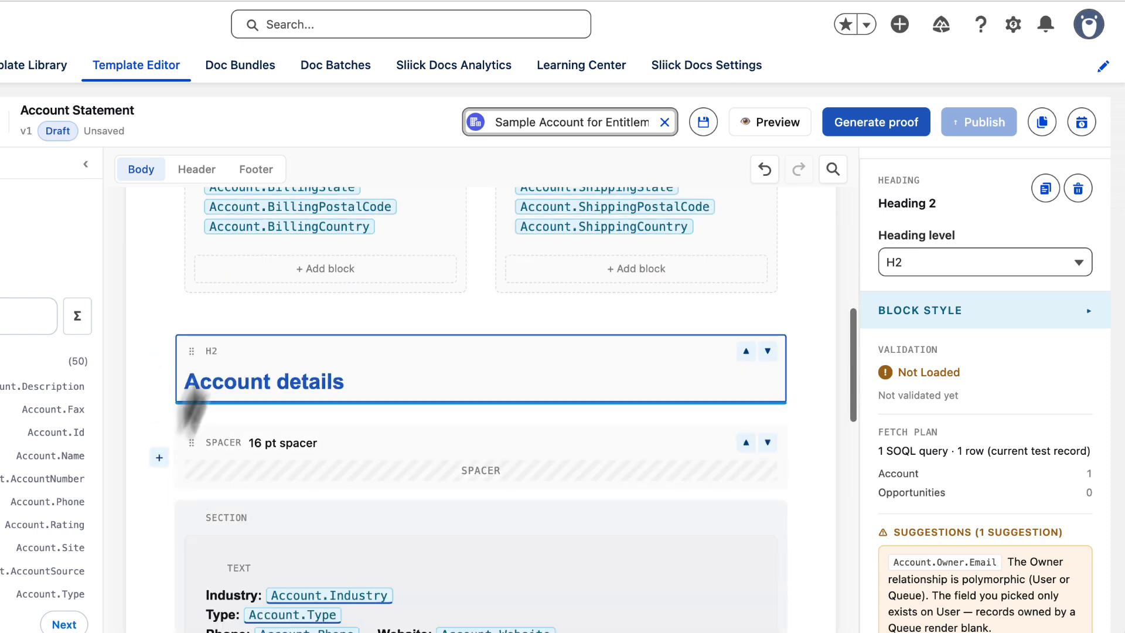
mouse_move(198, 361)
left_mouse_down()
mouse_move(191, 478)
mouse_move(190, 340)
left_mouse_up()
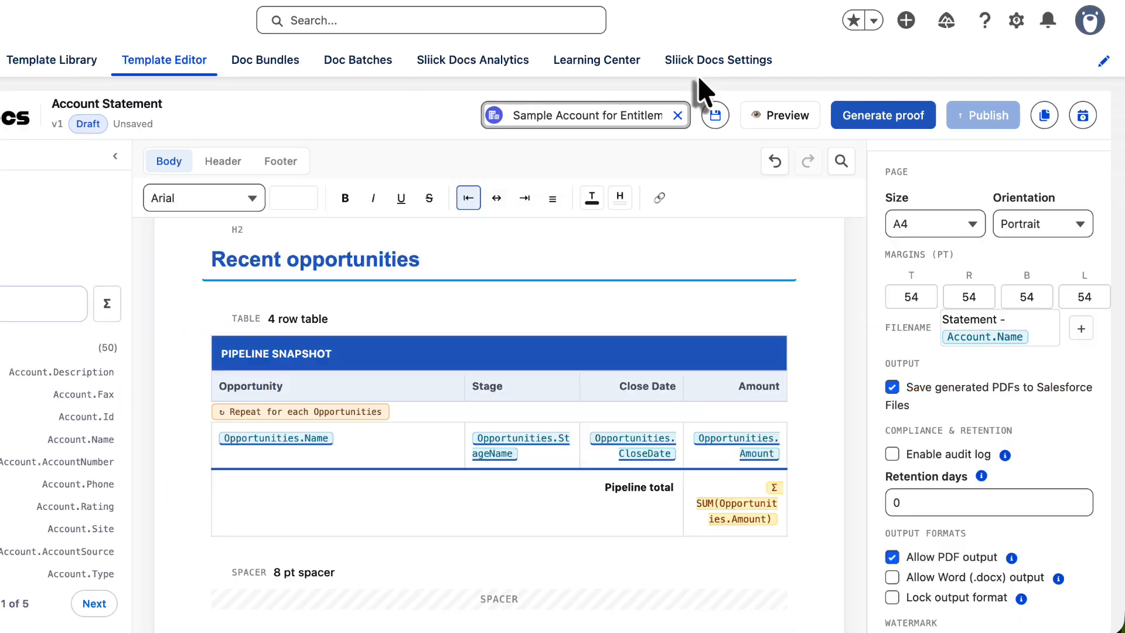
Step: Examine the Pipeline Snapshot table's repeating Opportunities row, its Amount field and the Pipeline total row's cells
scroll(596, 321, "down", 1)
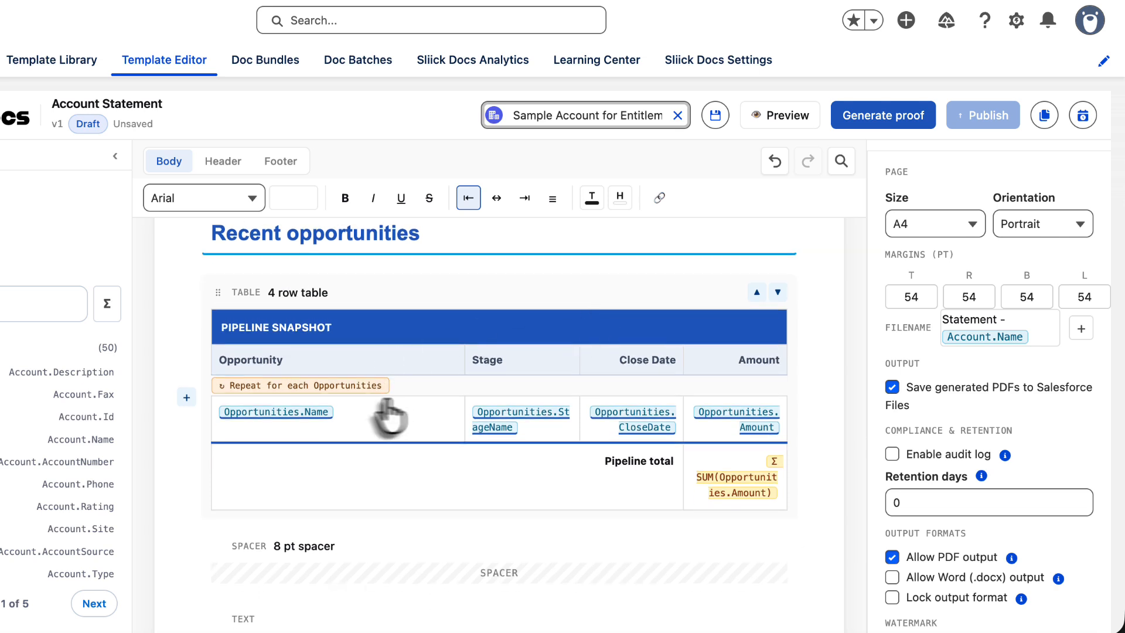
left_click(280, 413)
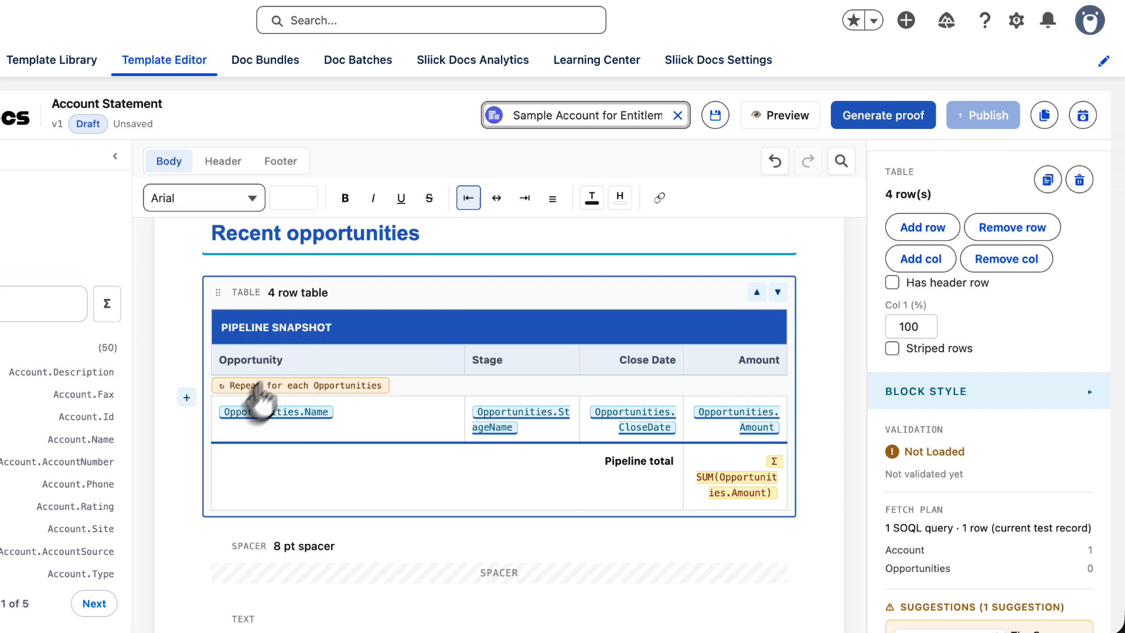
left_click(217, 424)
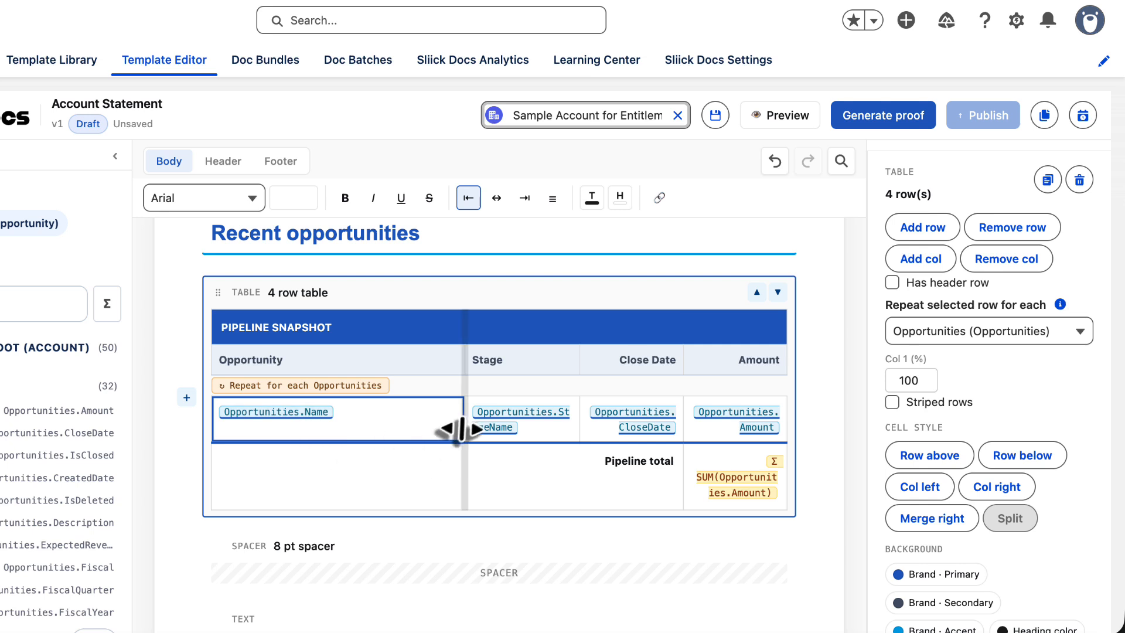
left_click(749, 430)
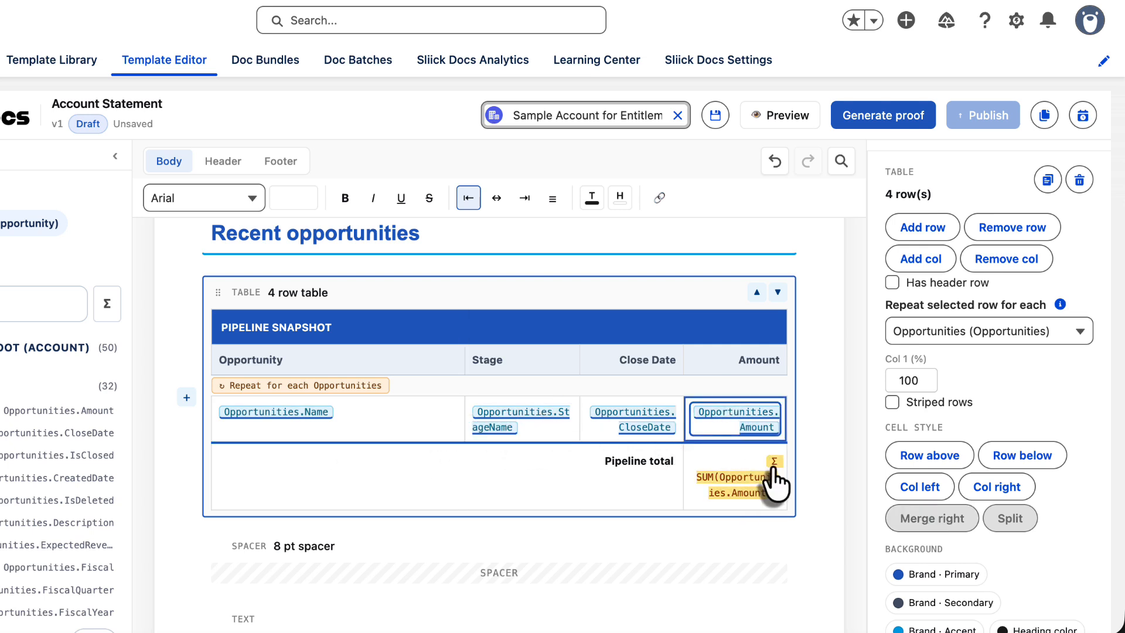
left_click(761, 483)
left_click(639, 494)
scroll(639, 494, "down", 2)
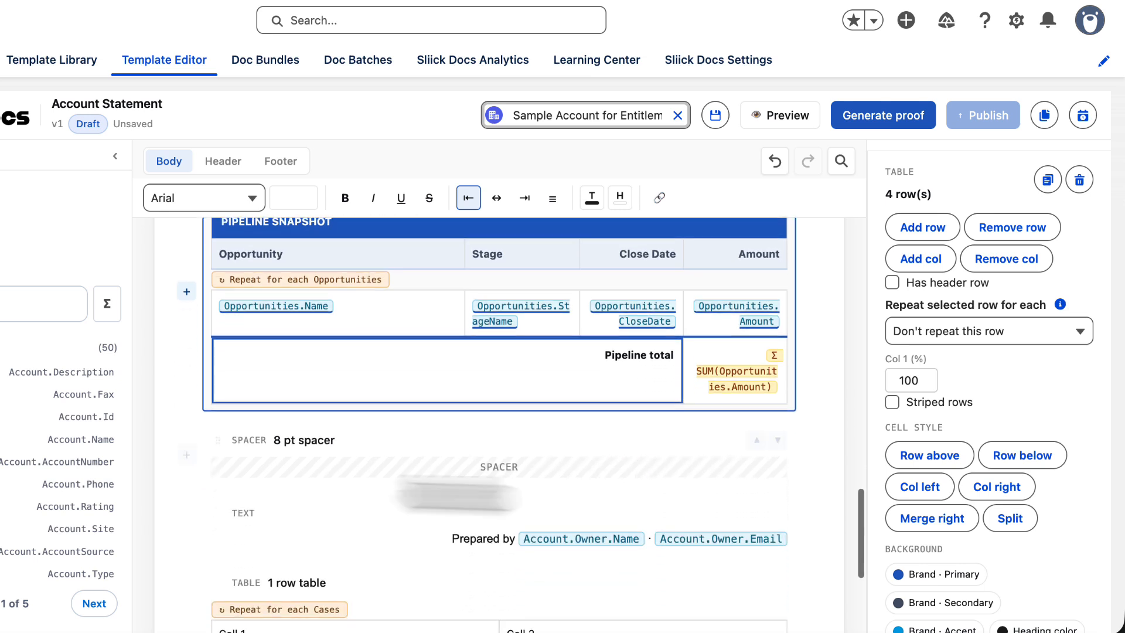
Step: Insert a table block below the 8 pt spacer and open its first cell for editing
left_click(186, 467)
left_click(249, 537)
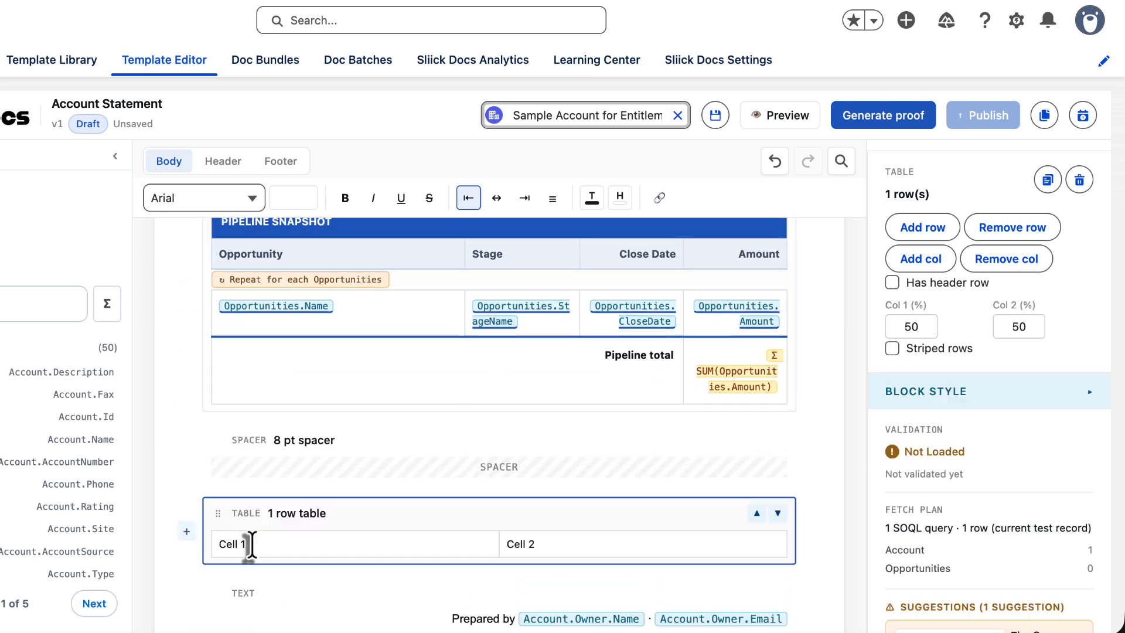
scroll(293, 508, "down", 1)
left_click(289, 497)
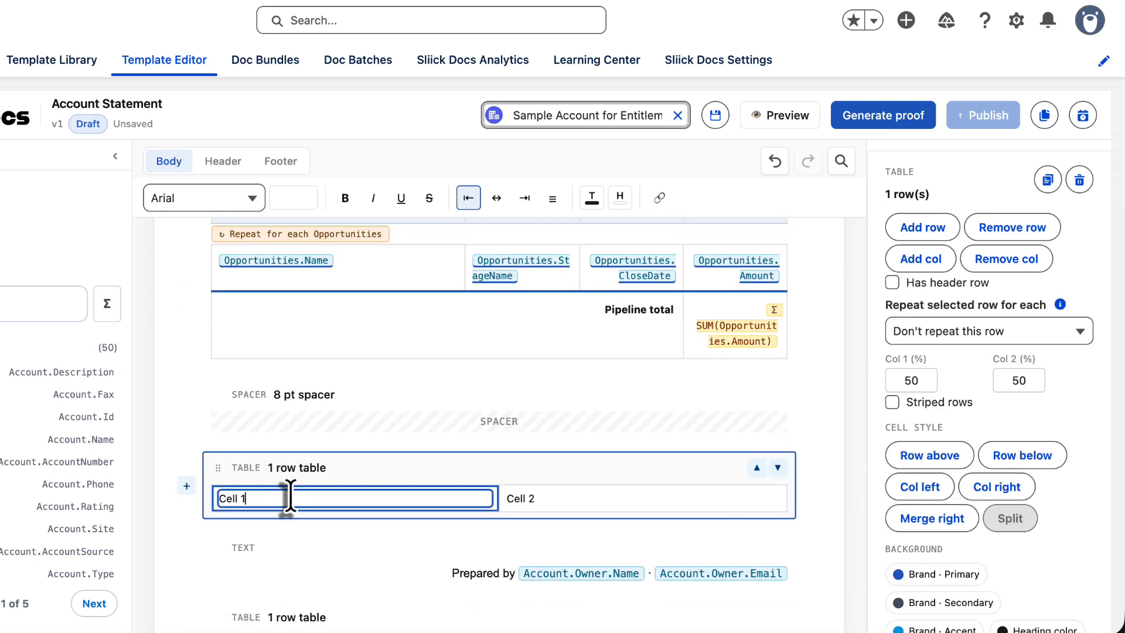
Step: Set the new table's row to repeat for each Cases (Cases) record
left_click(917, 338)
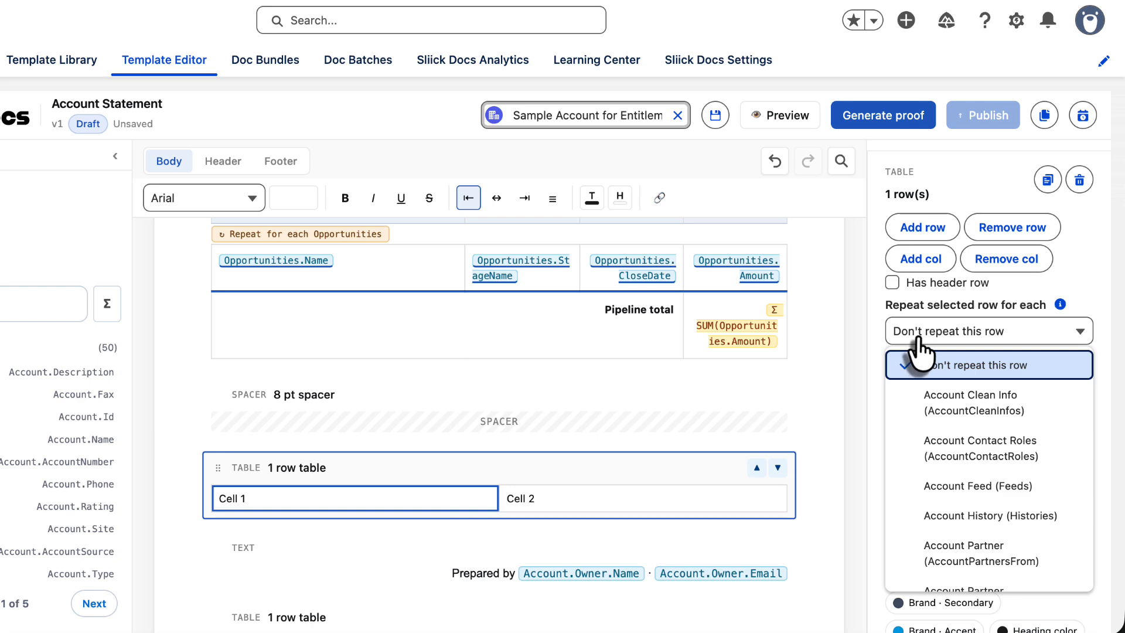
scroll(921, 351, "down", 5)
left_click(931, 577)
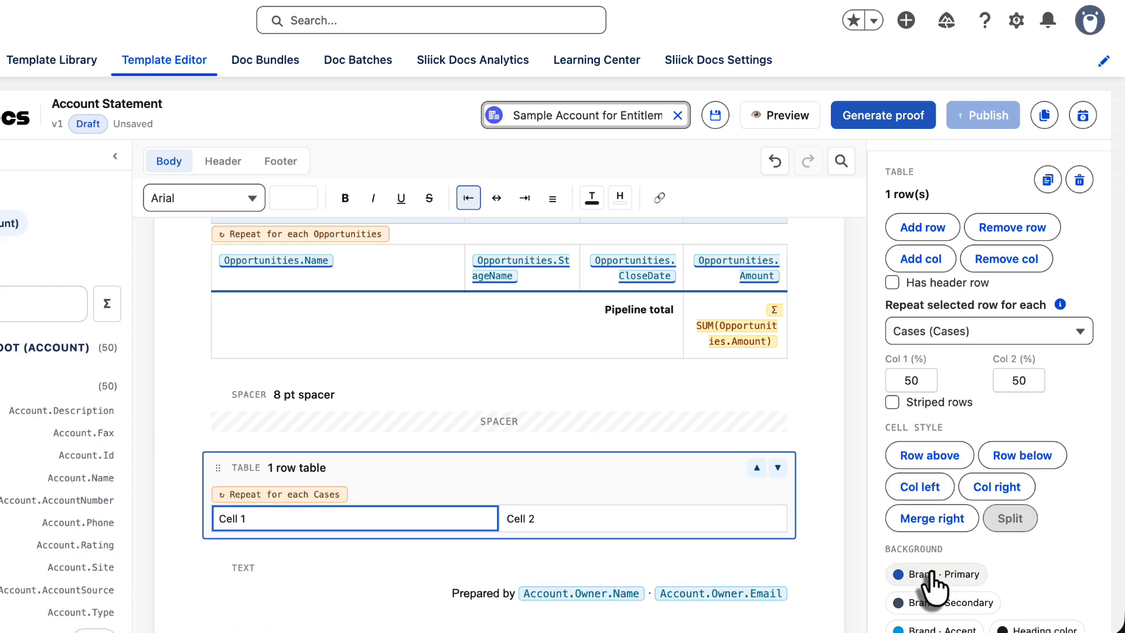
Step: Compare the merge fields offered inside the table's repeating Cases row with those offered outside the table
left_click(305, 519)
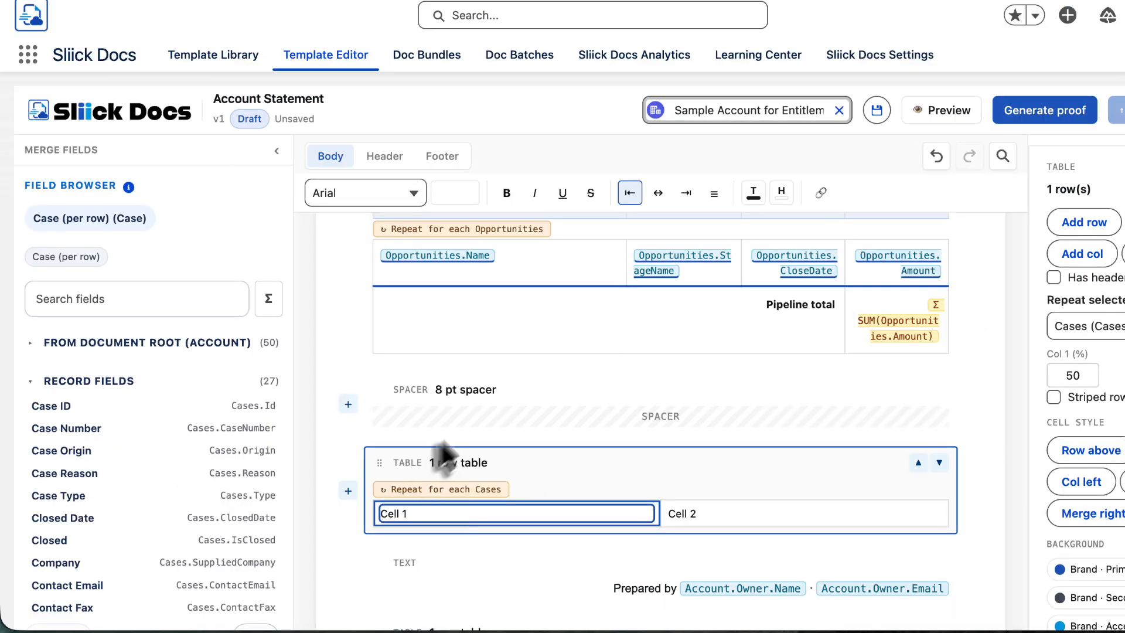
left_click(356, 441)
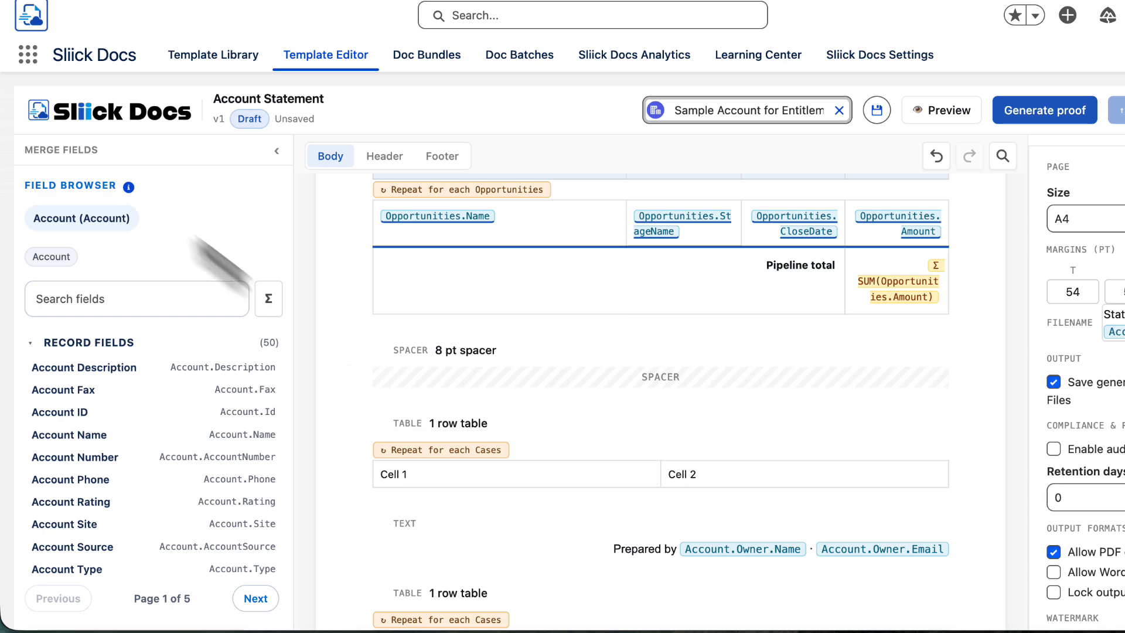
left_click(407, 476)
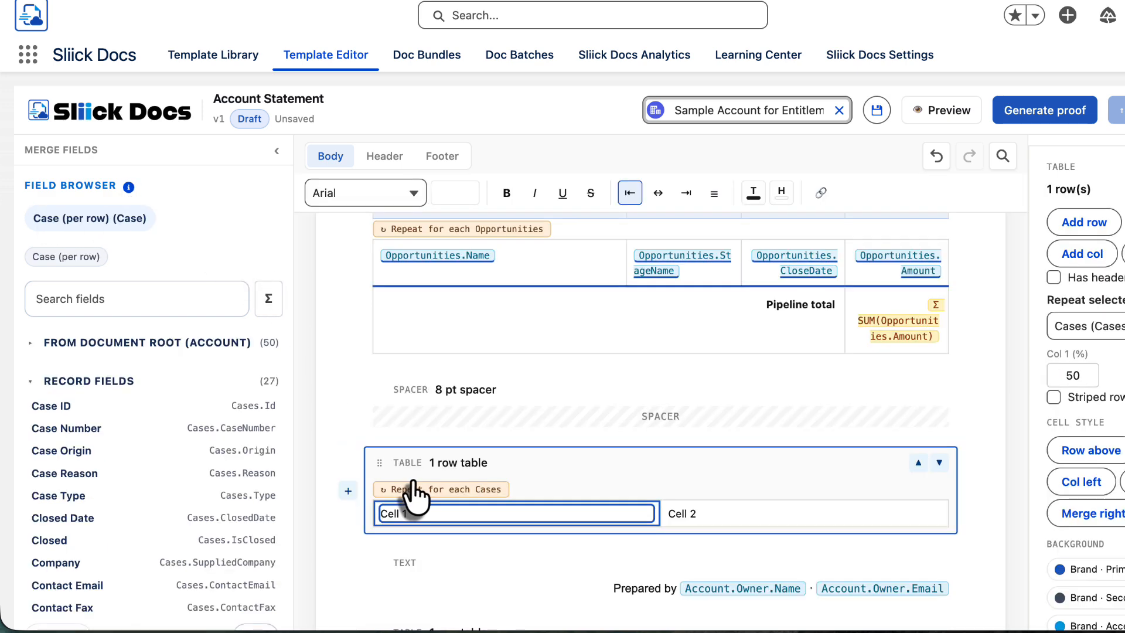
left_click(326, 452)
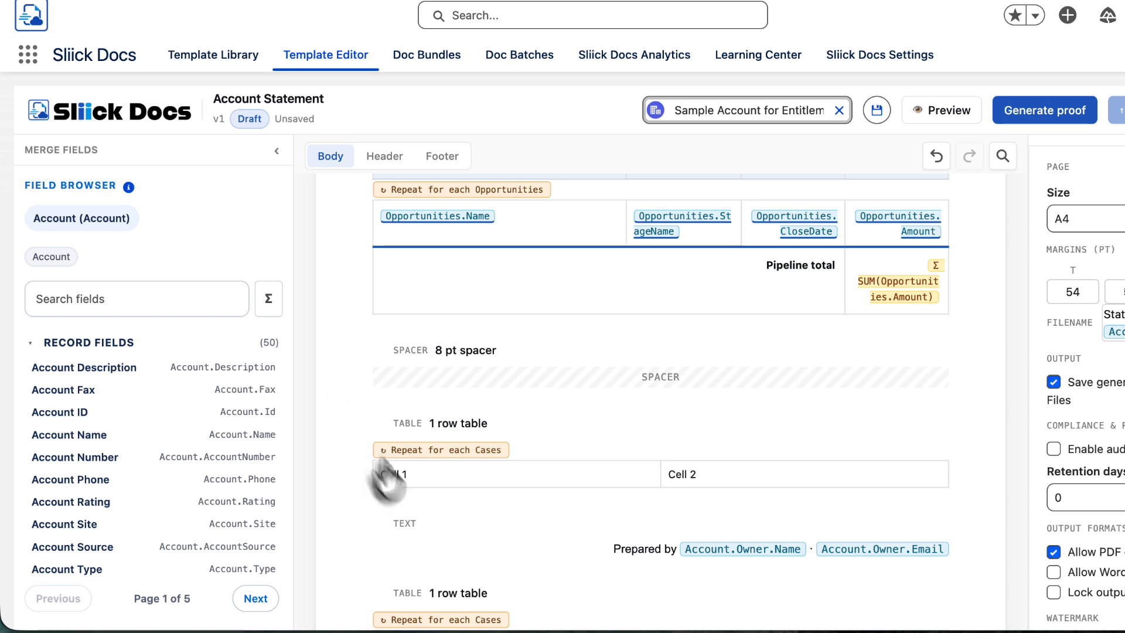
Step: Replace the text in the repeating row's first cell with the Cases.CaseNumber merge field
left_click(403, 473)
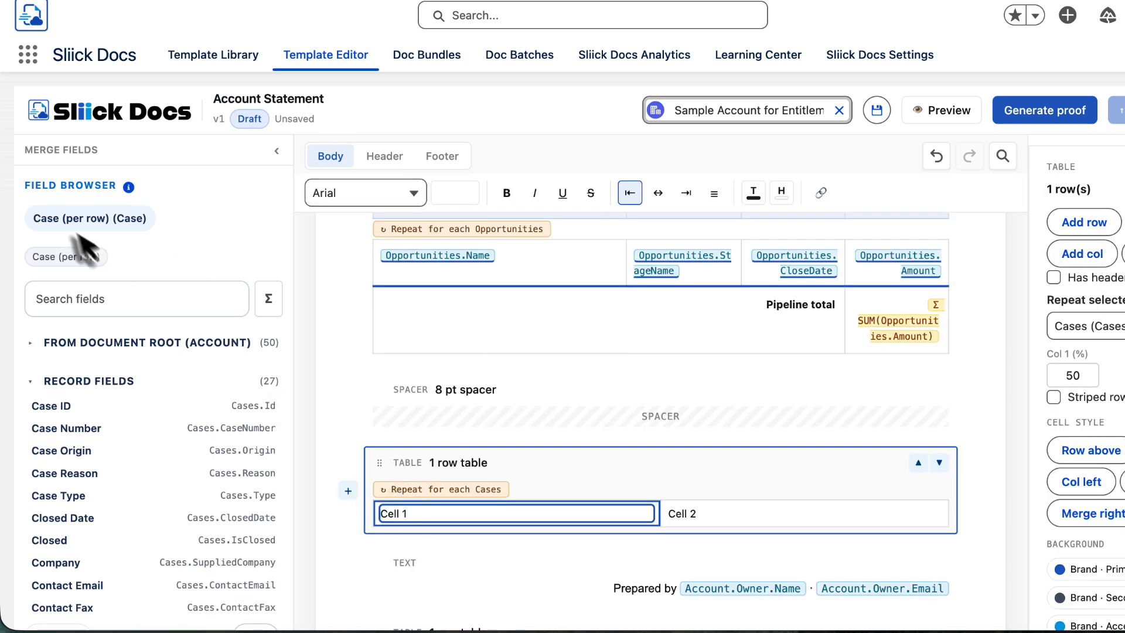
key("BackSpace")
key("BackSpace")
key("BackSpace")
key("BackSpace")
key("BackSpace")
key("BackSpace")
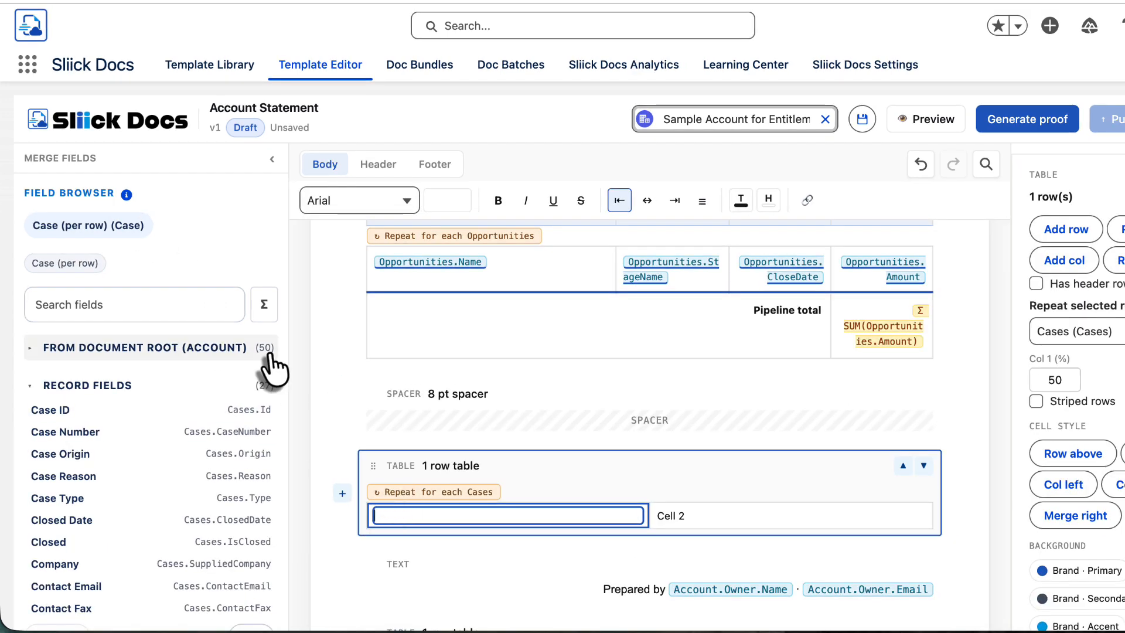
type("{{")
left_click(458, 426)
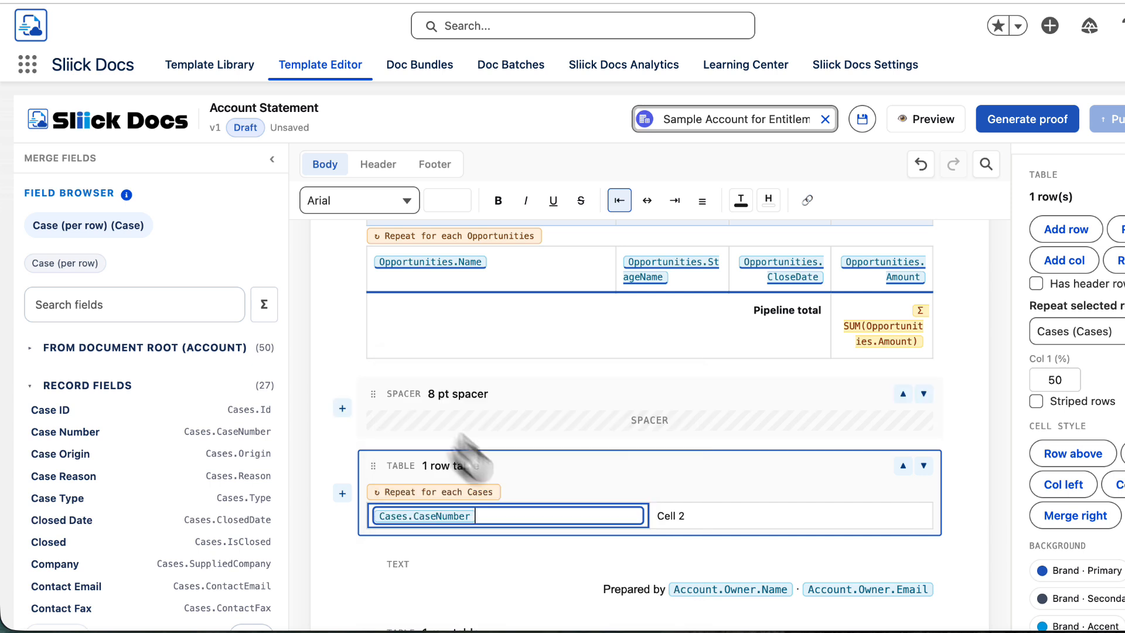
Step: Replace the Cell 2 text in the repeating row with the Cases.Comments merge field, filtering the fields by "comme"
left_click(685, 515)
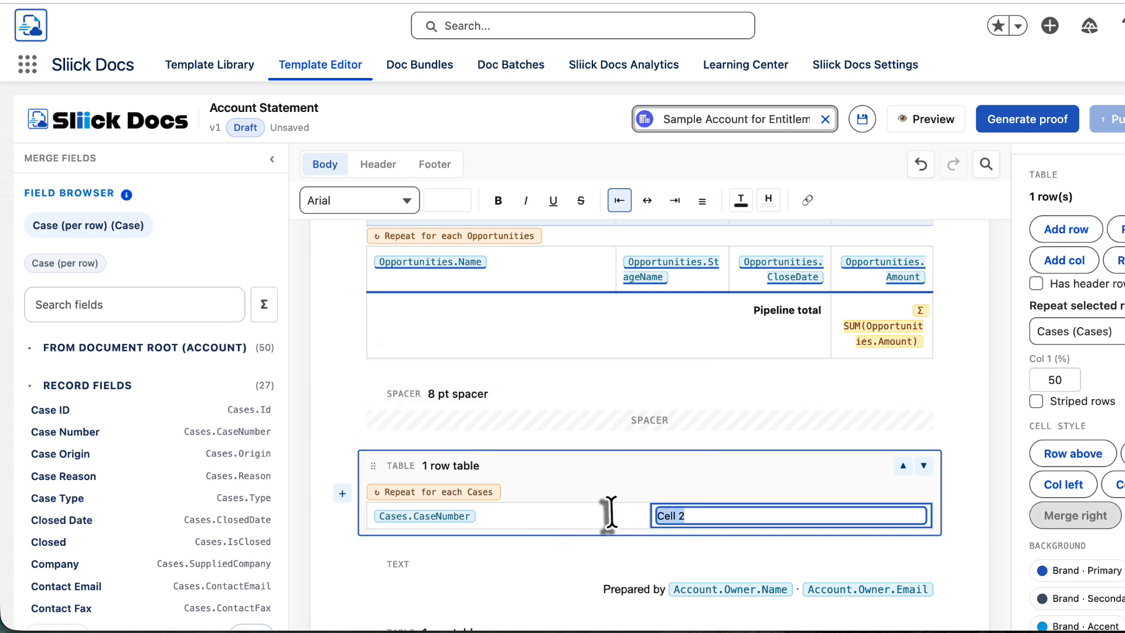
type("{{")
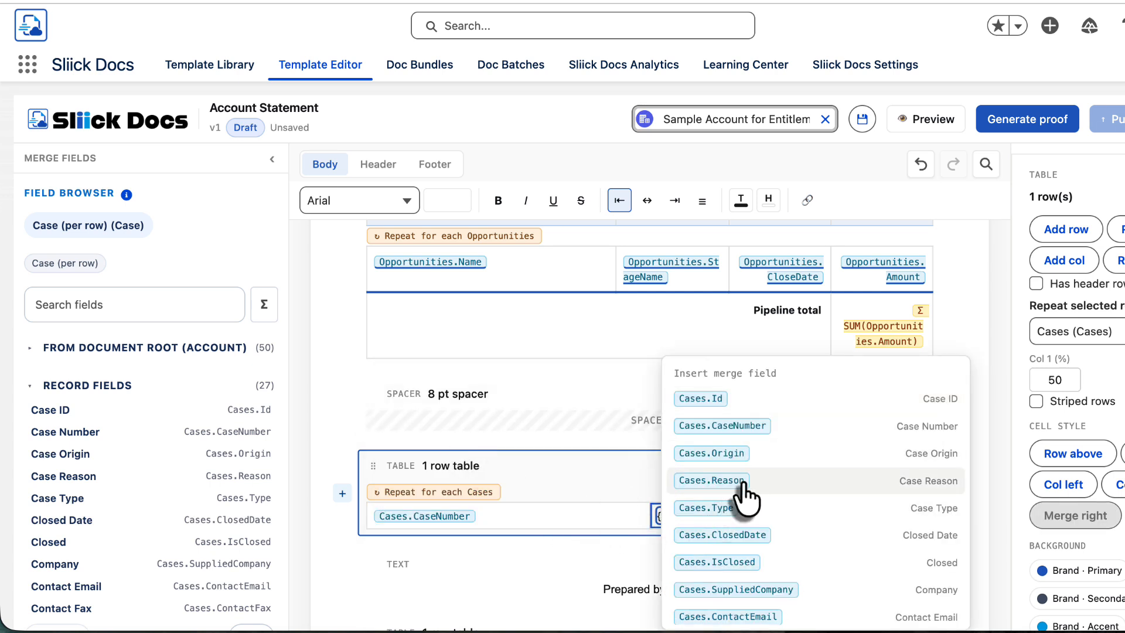
scroll(746, 495, "down", 2)
type("comme")
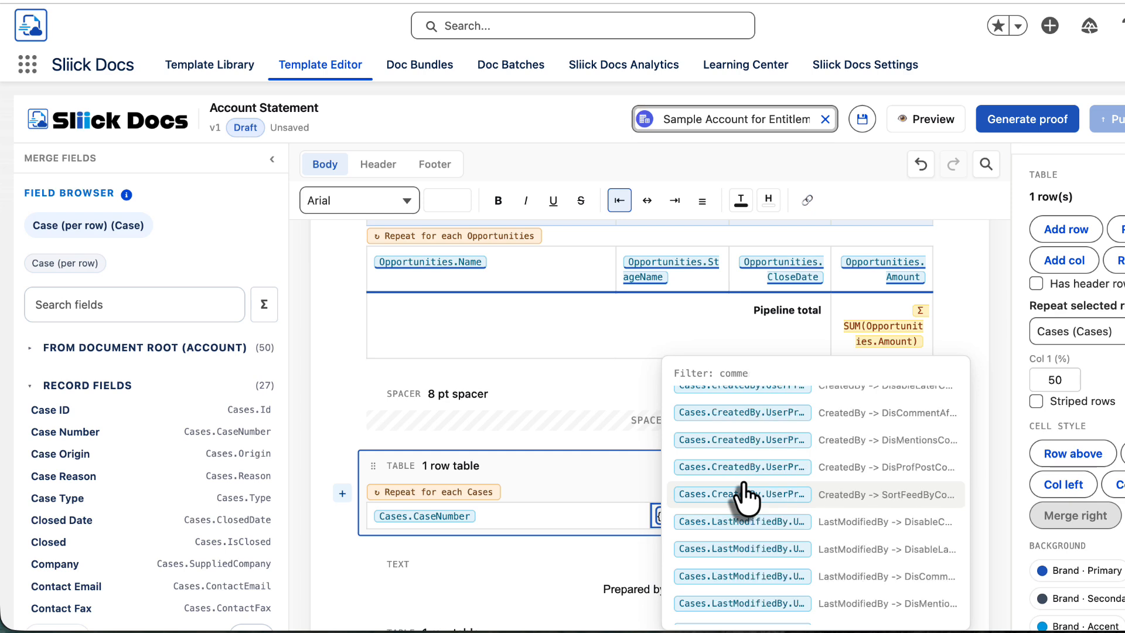
scroll(745, 495, "up", 2)
left_click(756, 403)
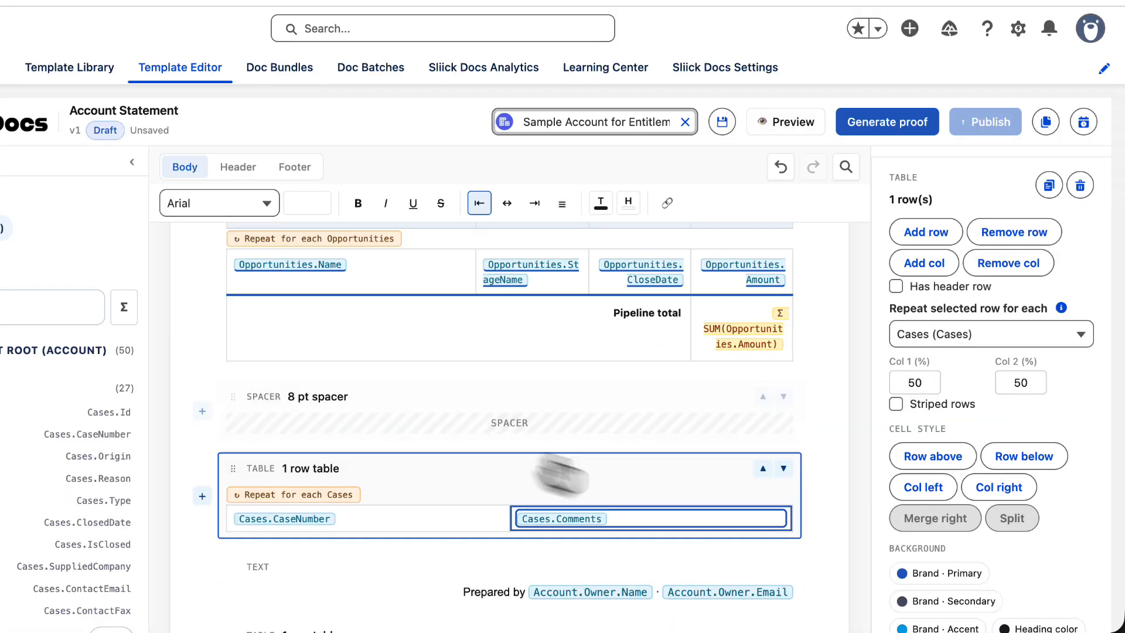
Step: Add a row below the repeating Cases row and select its cells
left_click(427, 578)
left_click(363, 519)
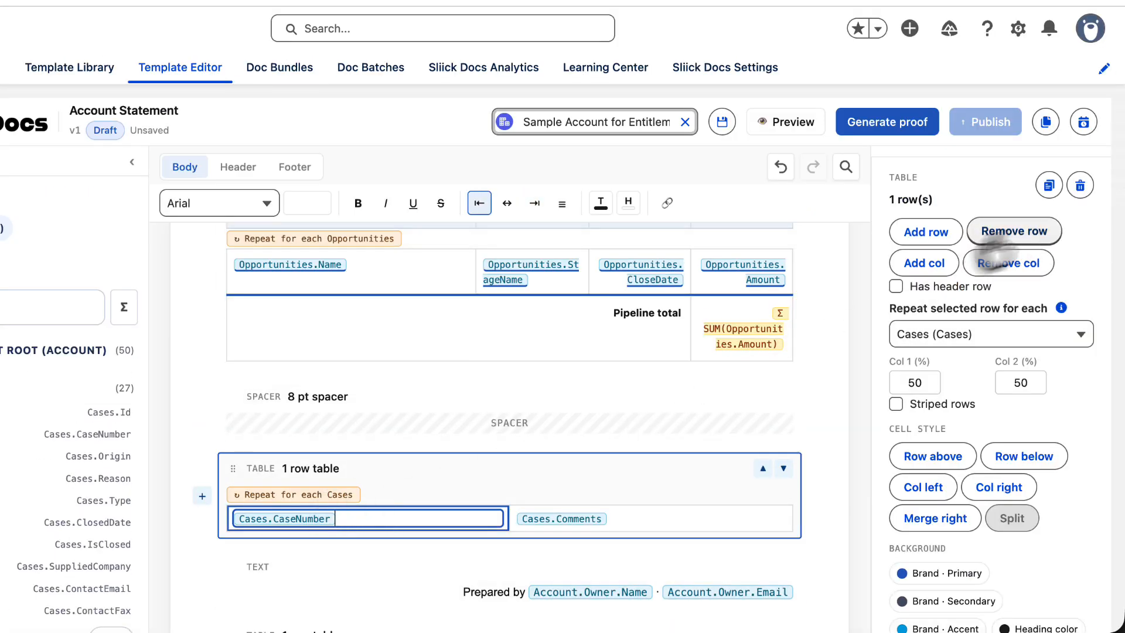
left_click(930, 234)
left_click(471, 544)
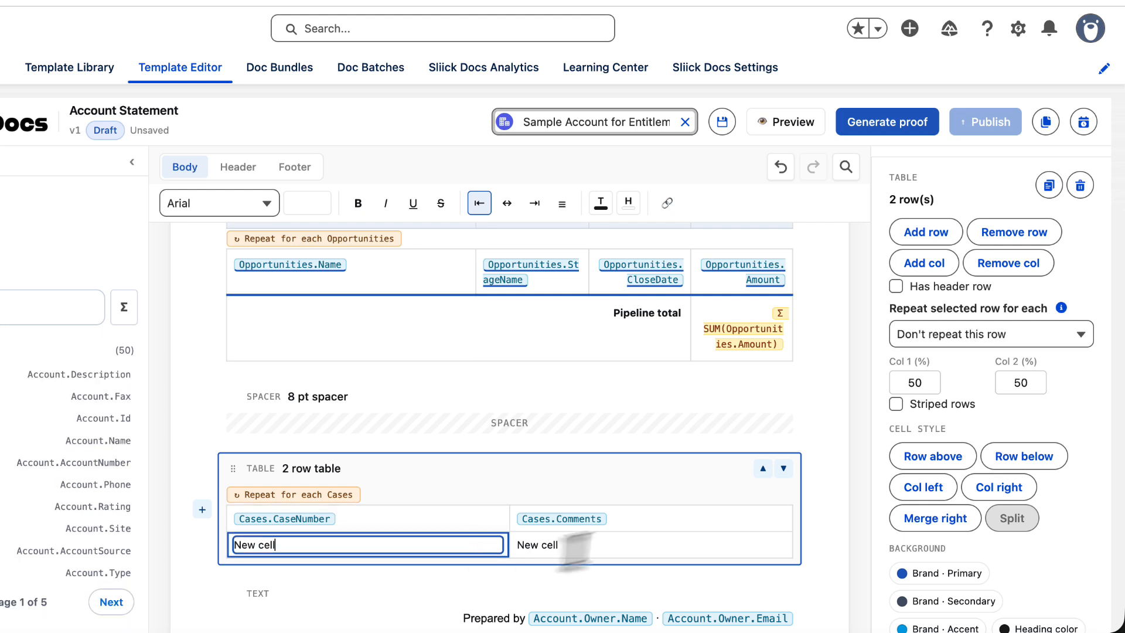
left_click(573, 545)
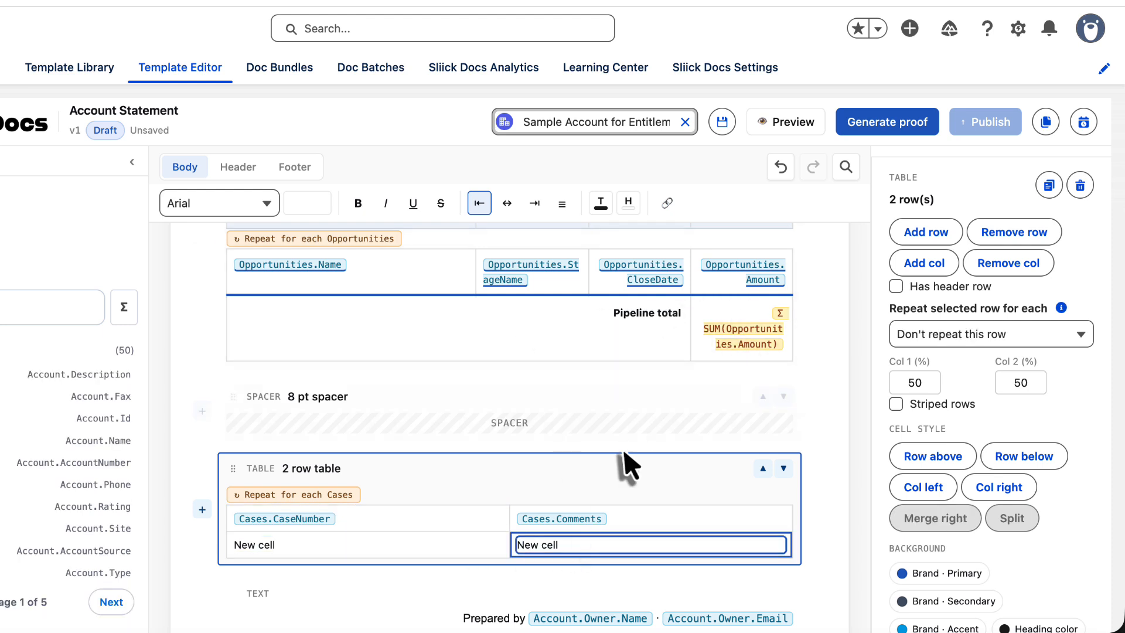
Step: Try merging the added row's first cell with its right neighbour and splitting it again, twice
left_click(453, 539)
left_click(931, 518)
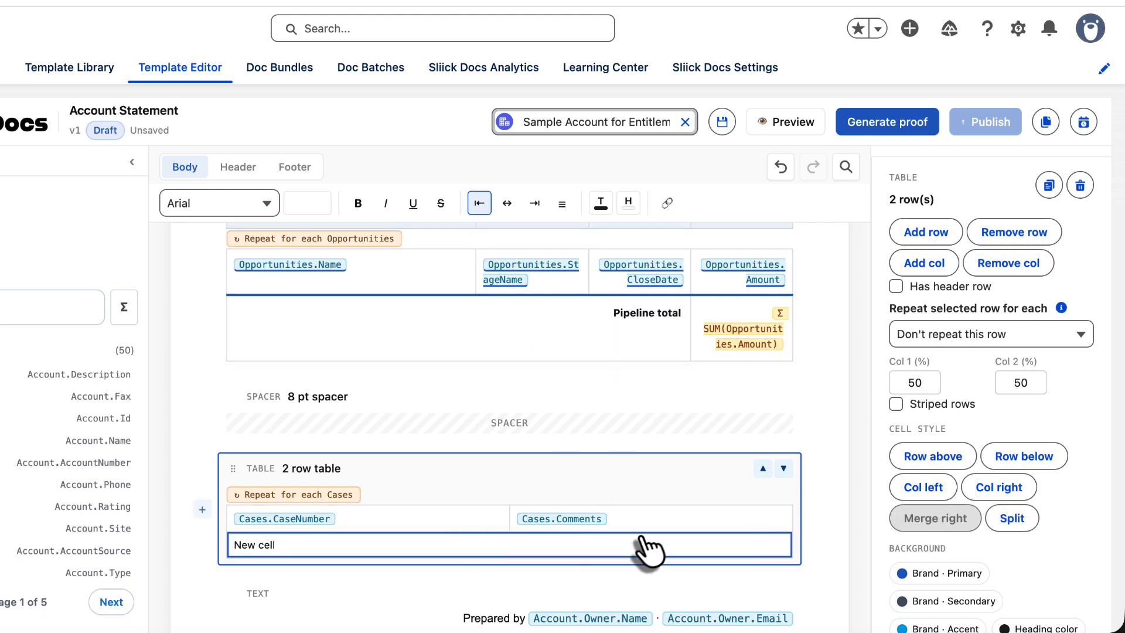
left_click(1012, 518)
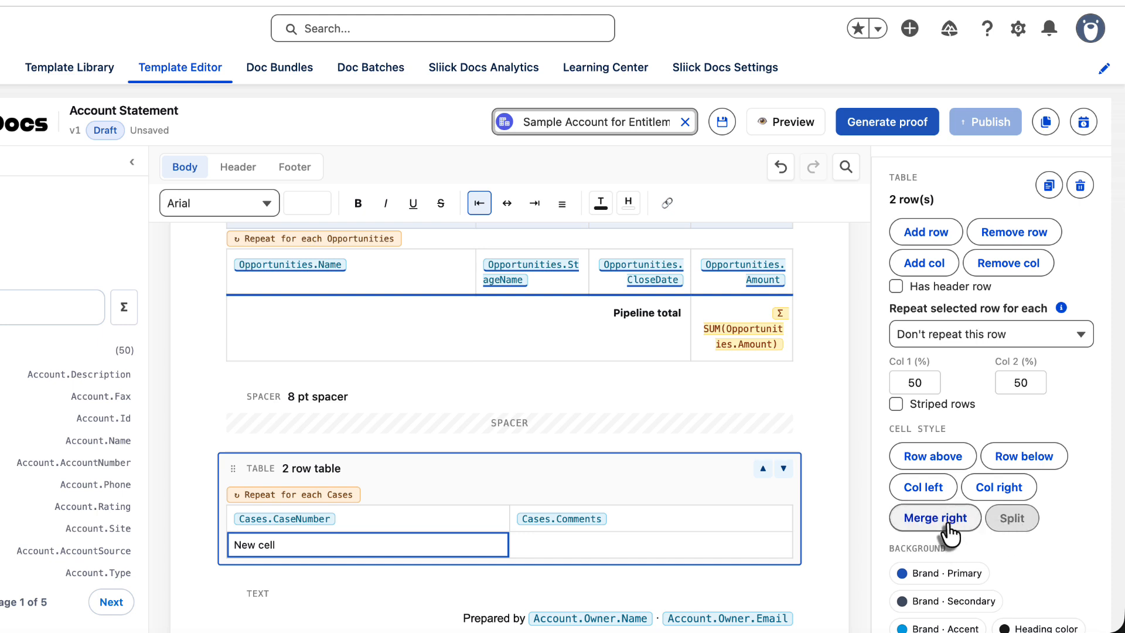
left_click(948, 522)
left_click(1009, 520)
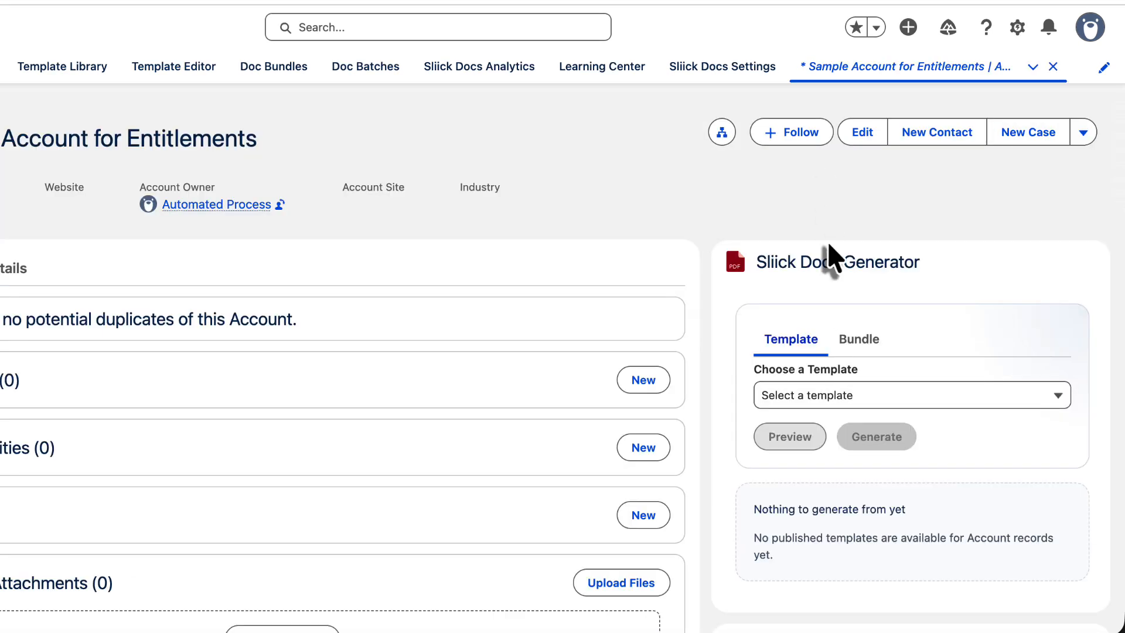
Step: Examine the Sliick Docs Generator component on the Sample Account for Entitlements record page
left_click_drag(761, 265, 920, 270)
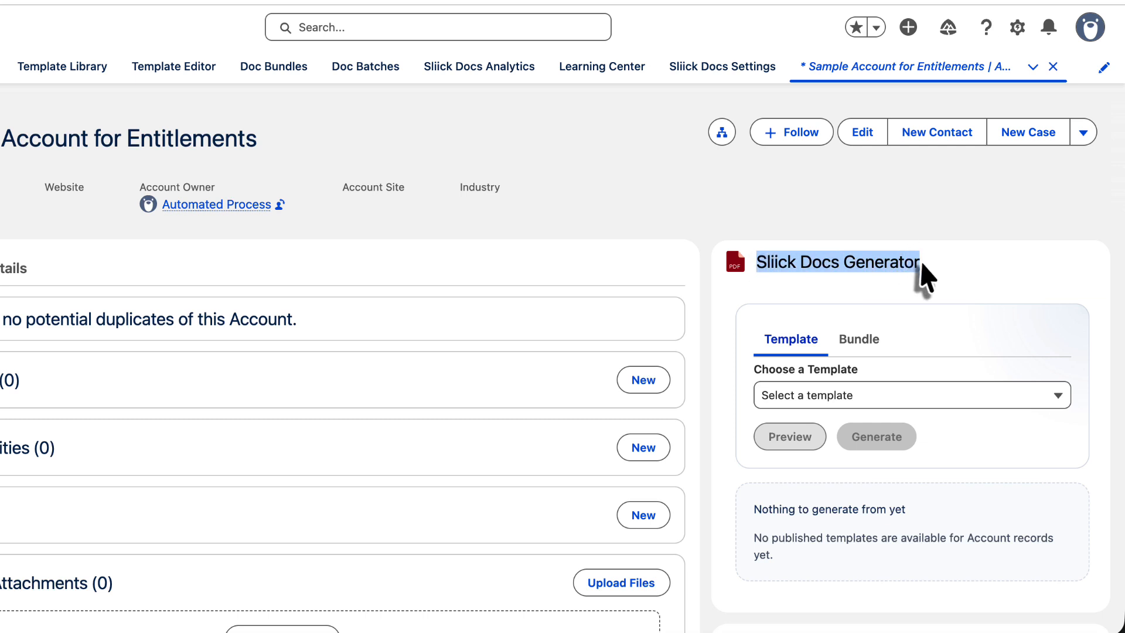
left_click(783, 262)
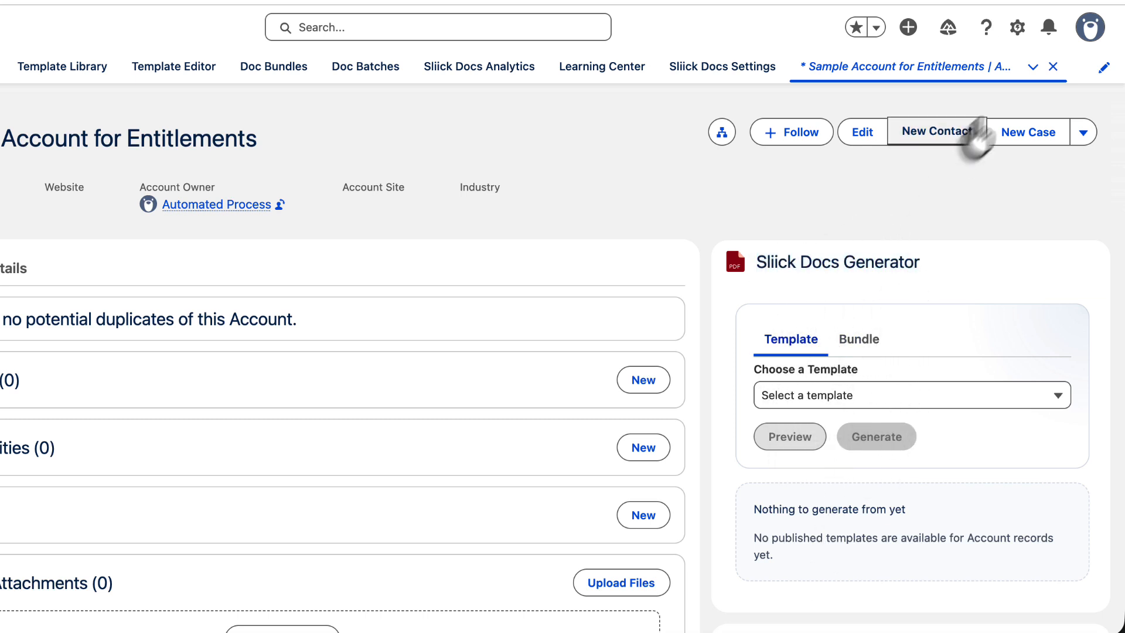
Step: Change the personal Language & Time Zone setting's language to Español and save it
left_click(1089, 28)
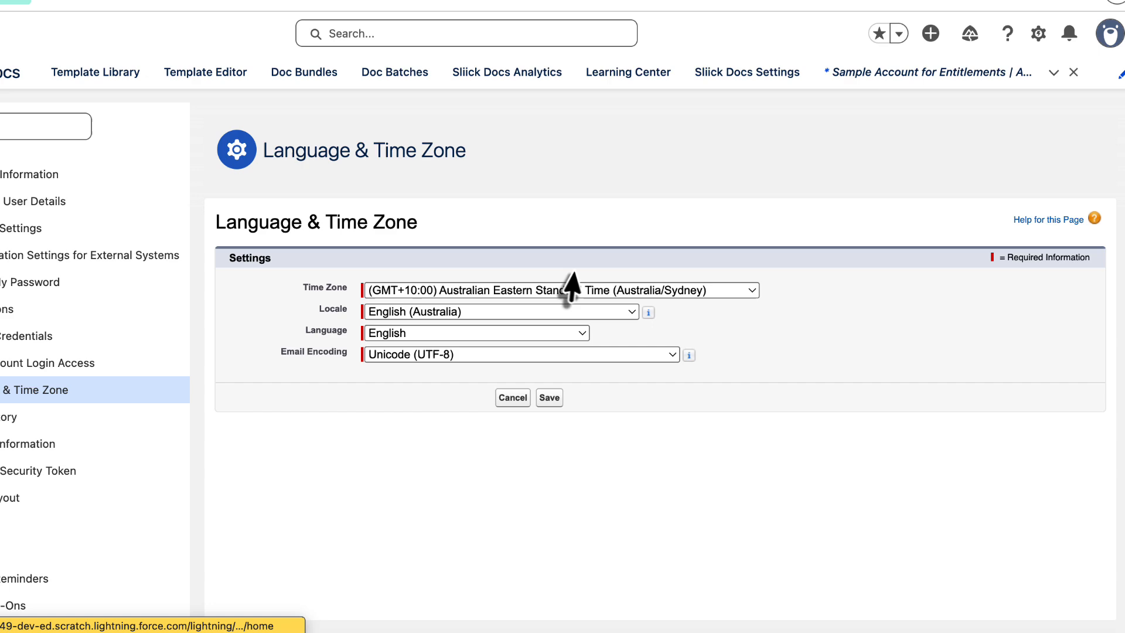
left_click(544, 312)
left_click(543, 313)
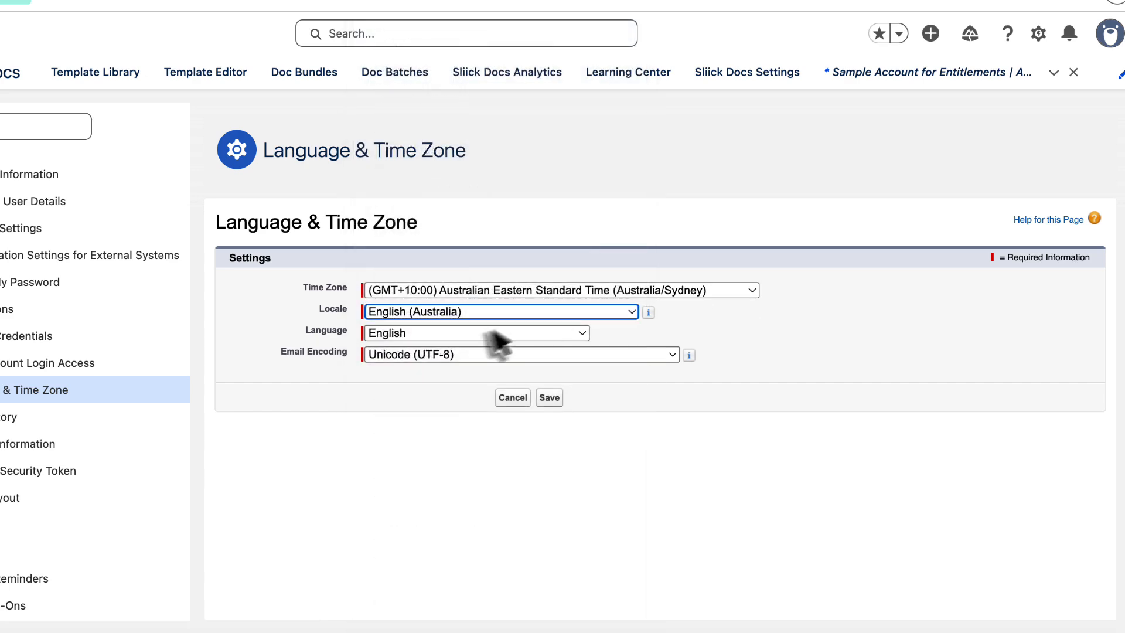
left_click(483, 330)
left_click(466, 376)
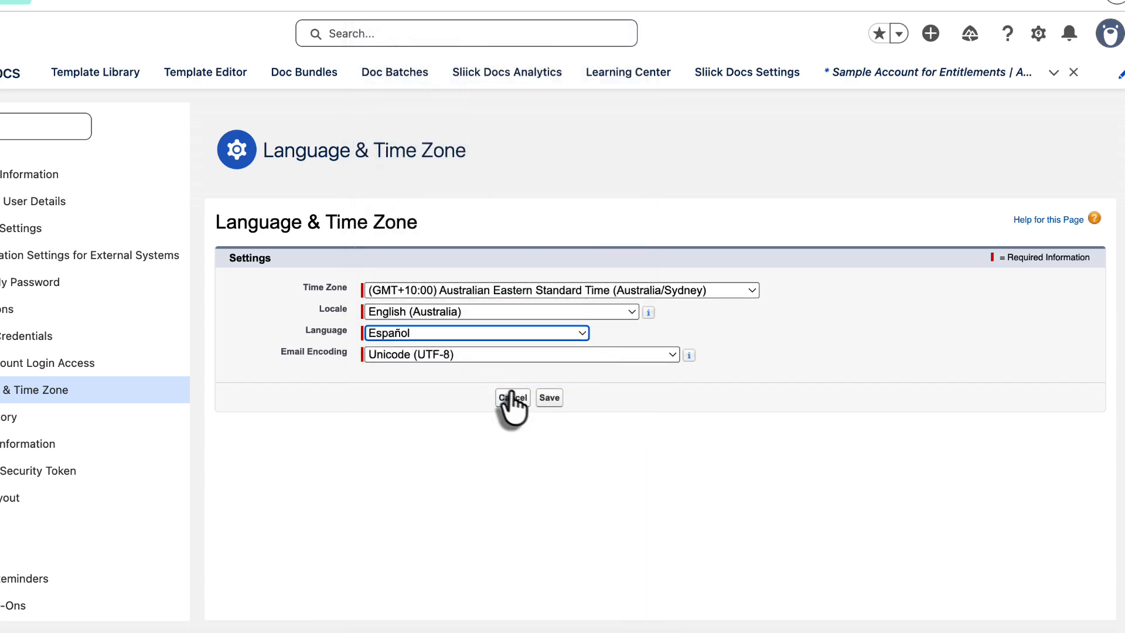
left_click(550, 398)
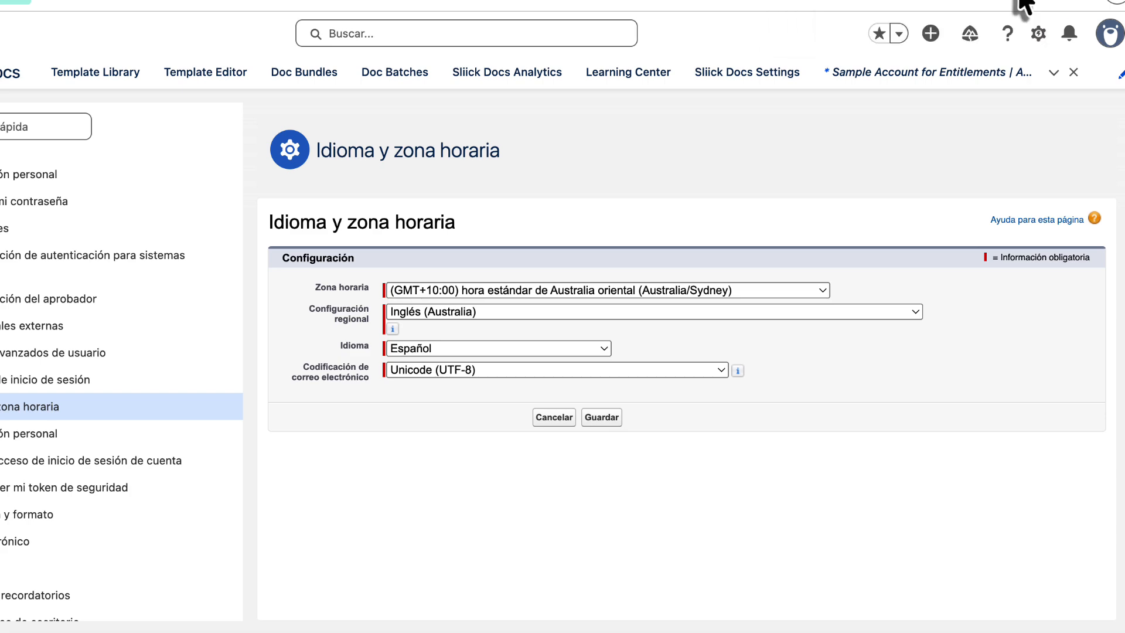
Step: Open the Sample Account for Entitlements record and examine the document generator's template and bundle options in Spanish
left_click(930, 82)
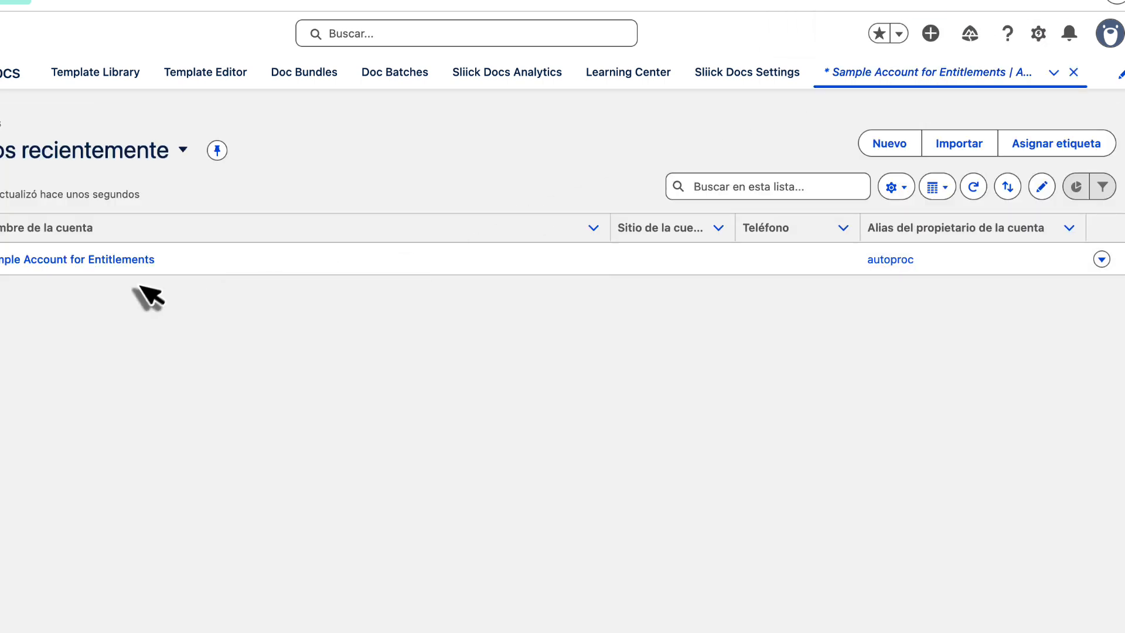
left_click(100, 261)
left_click_drag(779, 267, 990, 272)
left_click(782, 523)
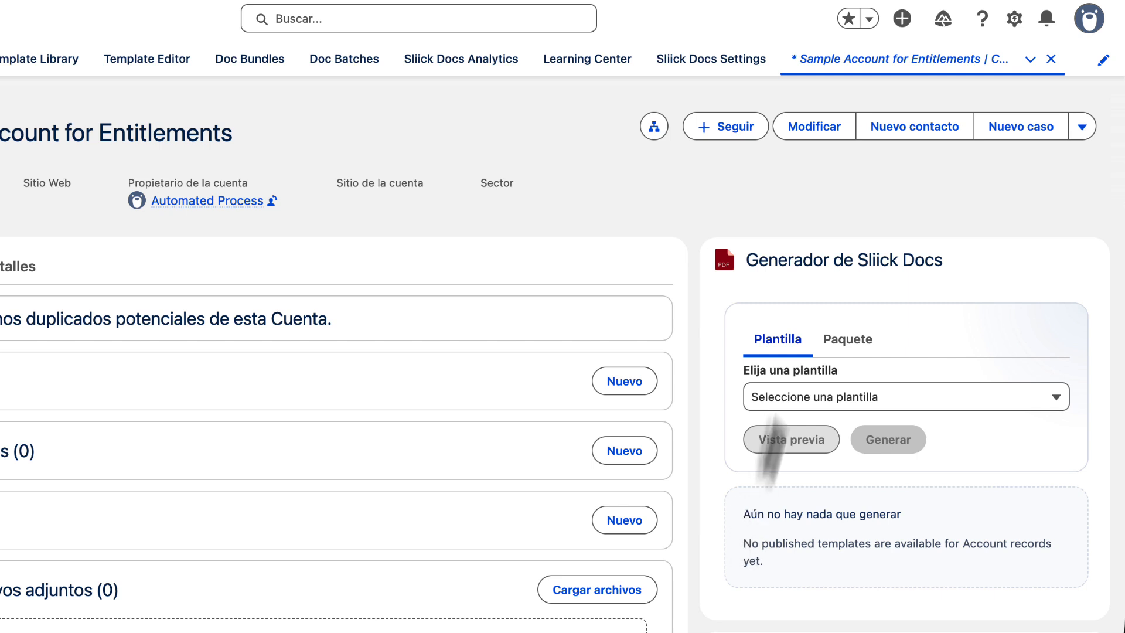
left_click(846, 340)
left_click(778, 340)
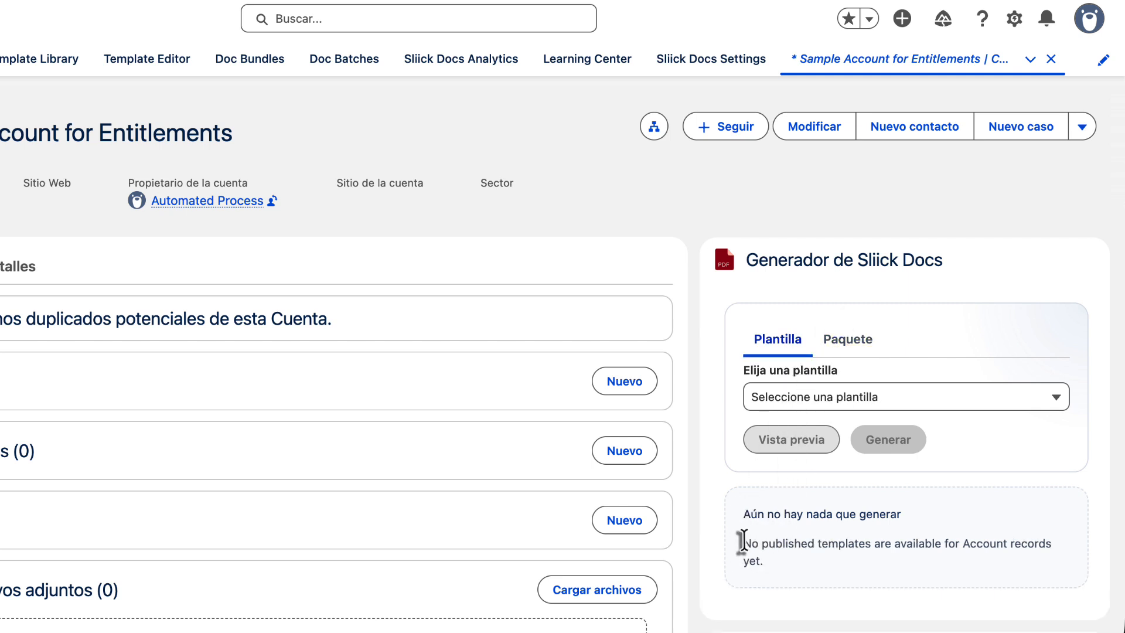
left_click_drag(772, 548, 774, 573)
left_click(741, 546)
left_click(752, 515)
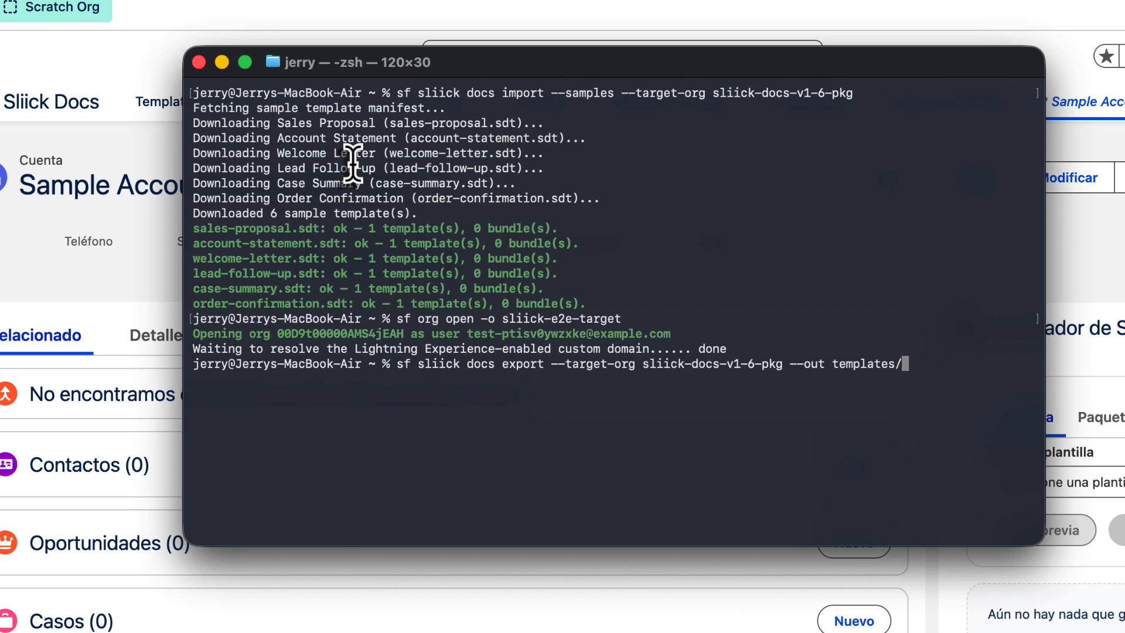
Step: In Terminal, run the Sliick Docs export from sliick-docs-v1-6-pkg to templates/, first without a selection and again with --all
key("Return")
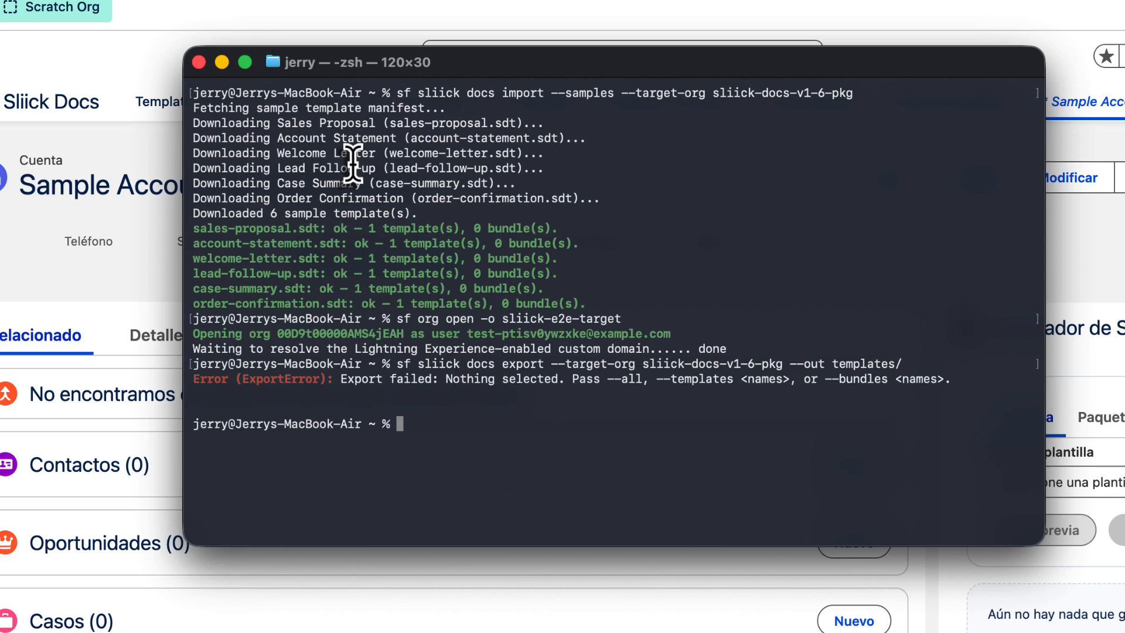
key("Up")
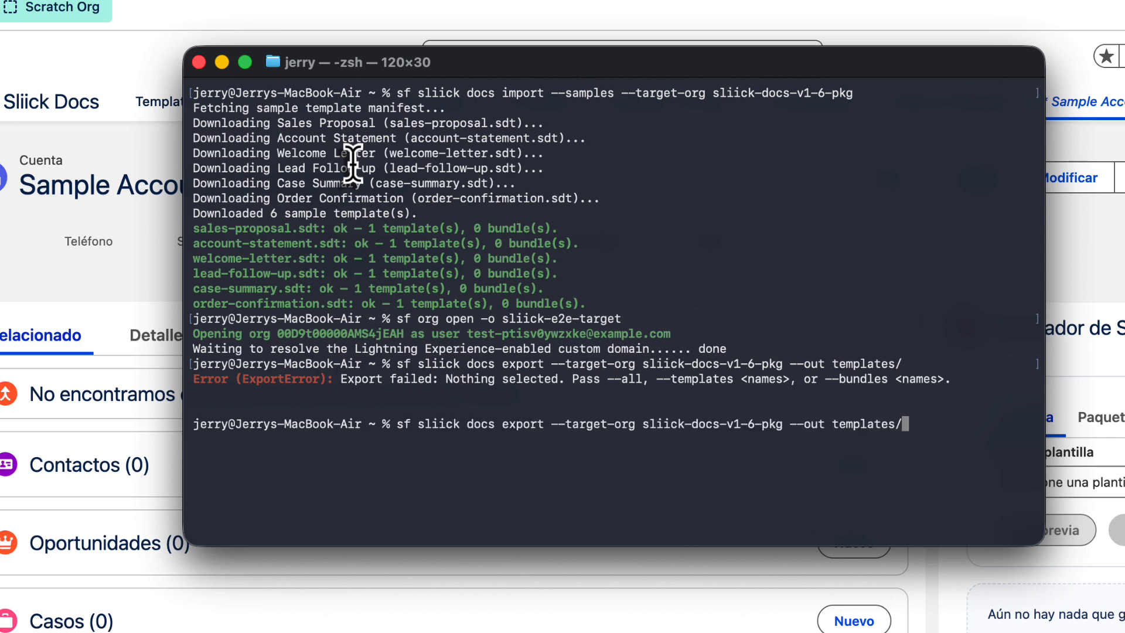
key("Return")
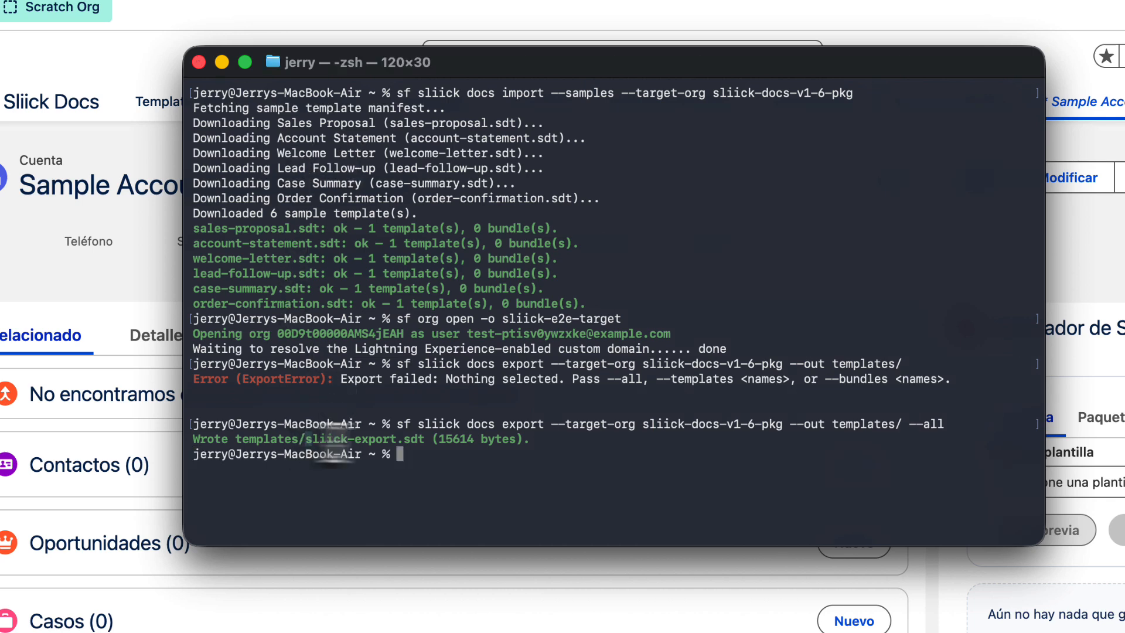
left_click_drag(305, 439, 421, 439)
left_click(419, 442)
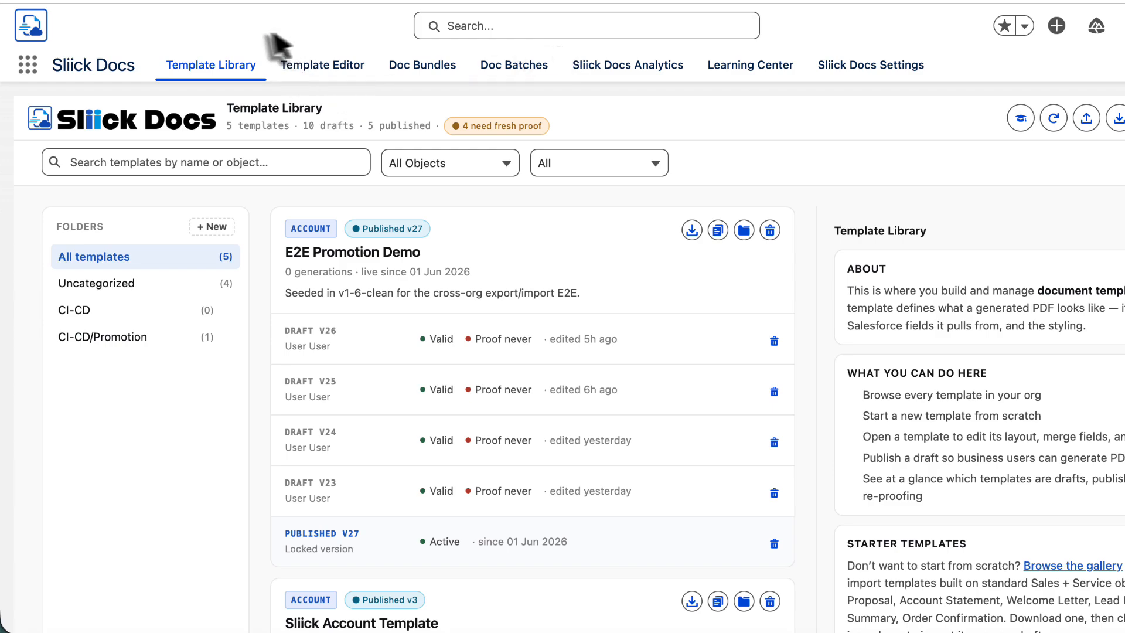
Step: Examine the account templates and their draft and published versions in the Template Library
scroll(365, 439, "down", 5)
scroll(364, 439, "down", 3)
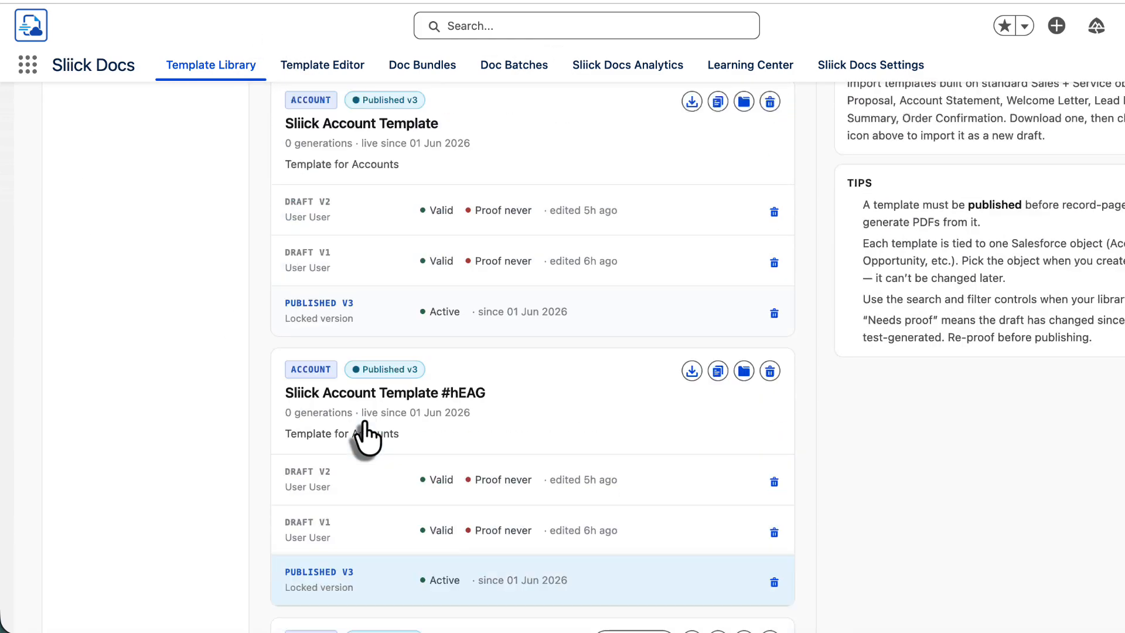
scroll(369, 434, "up", 8)
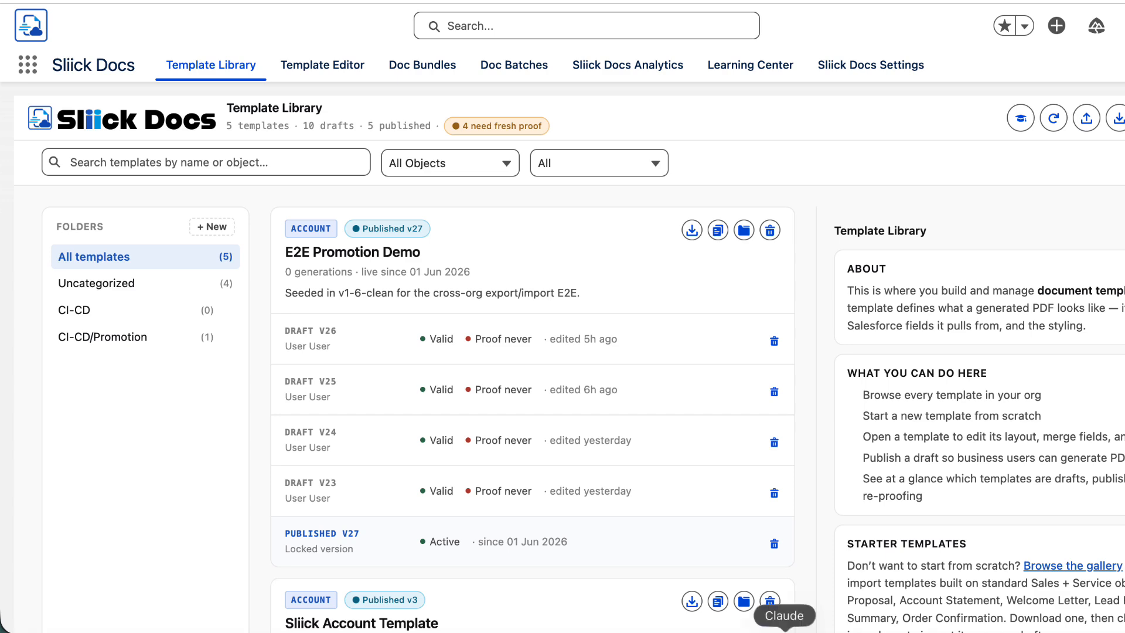
Step: In Terminal, run the Sliick Docs import of templates/sliick-export.sdt into the sliick-e2e-target org
left_click(748, 629)
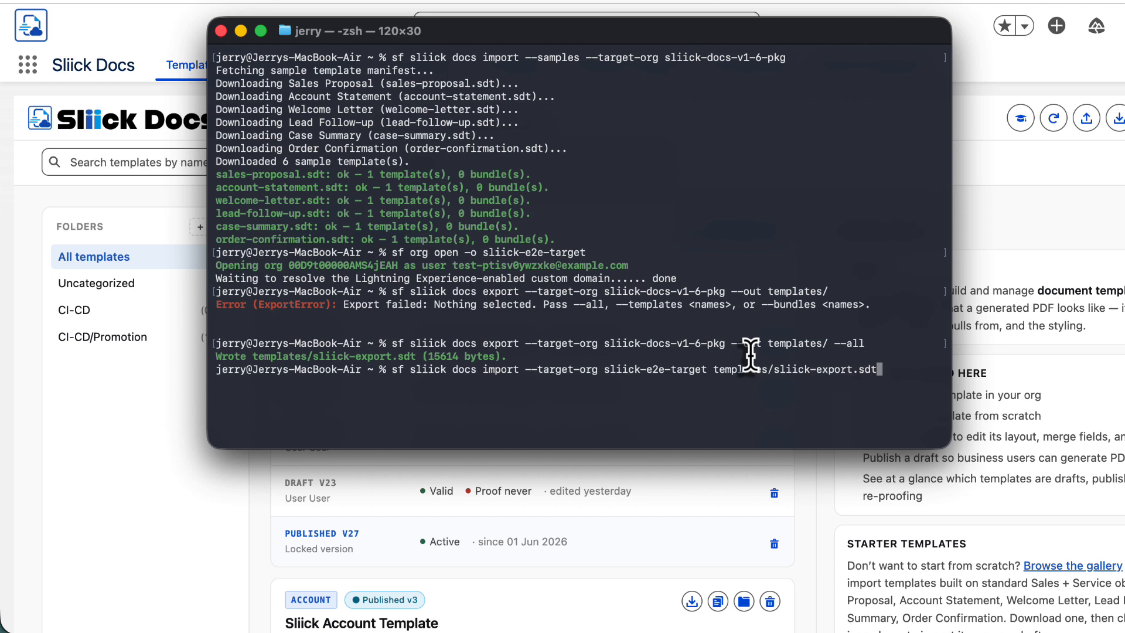
key("Return")
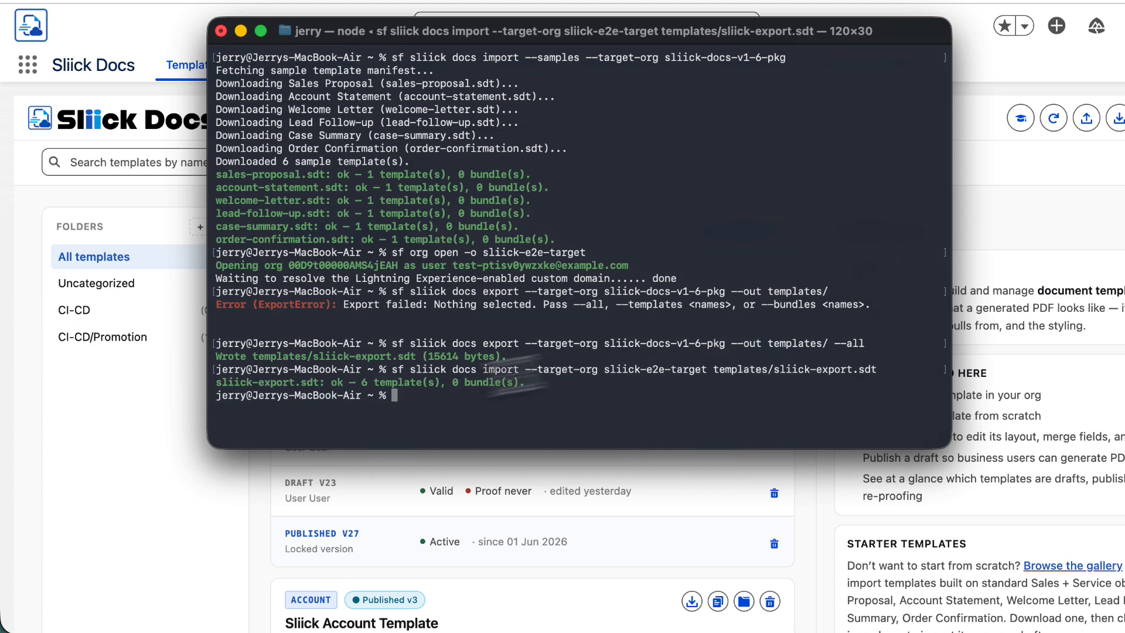
left_click_drag(362, 384, 476, 385)
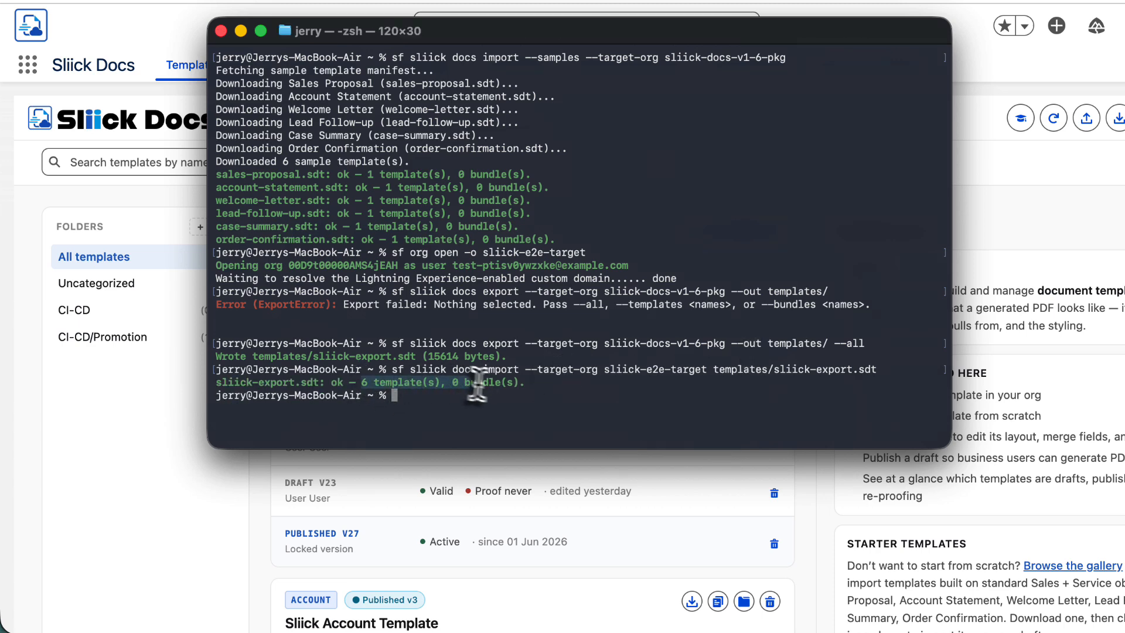
Step: Switch back to the browser, reload the Template Library and allow the site's notifications
left_click(279, 486)
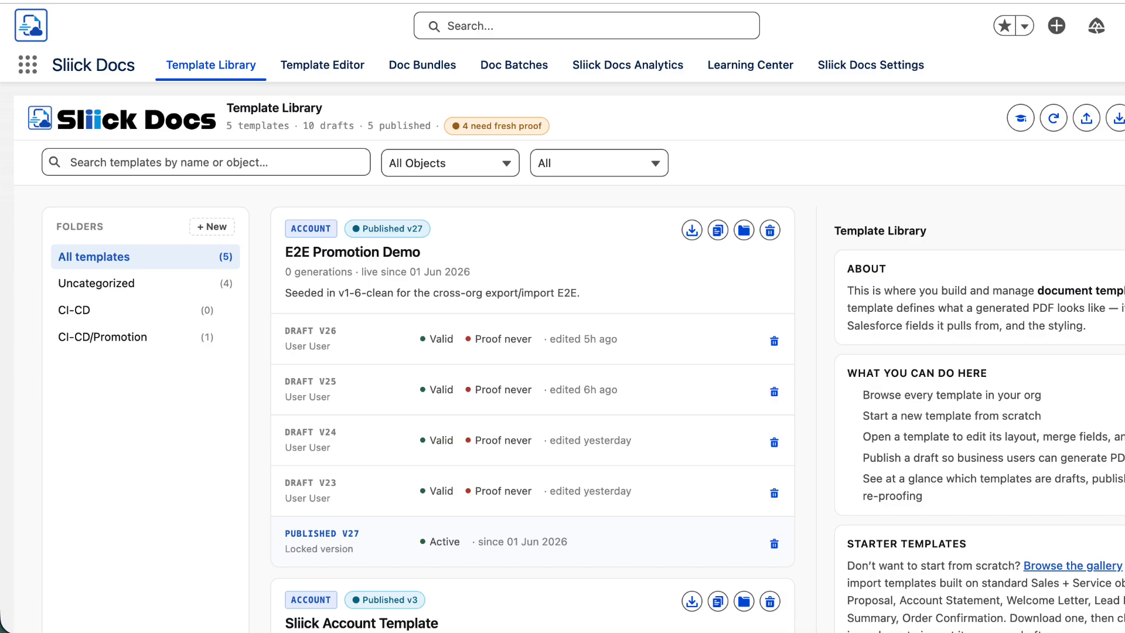
key("super+r")
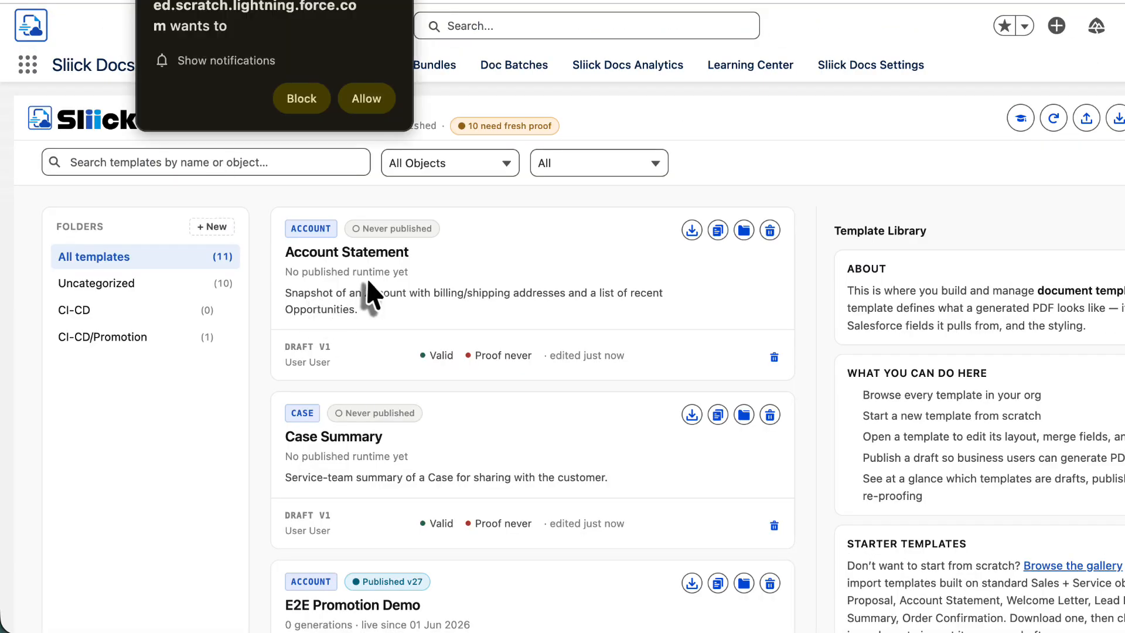
left_click(368, 100)
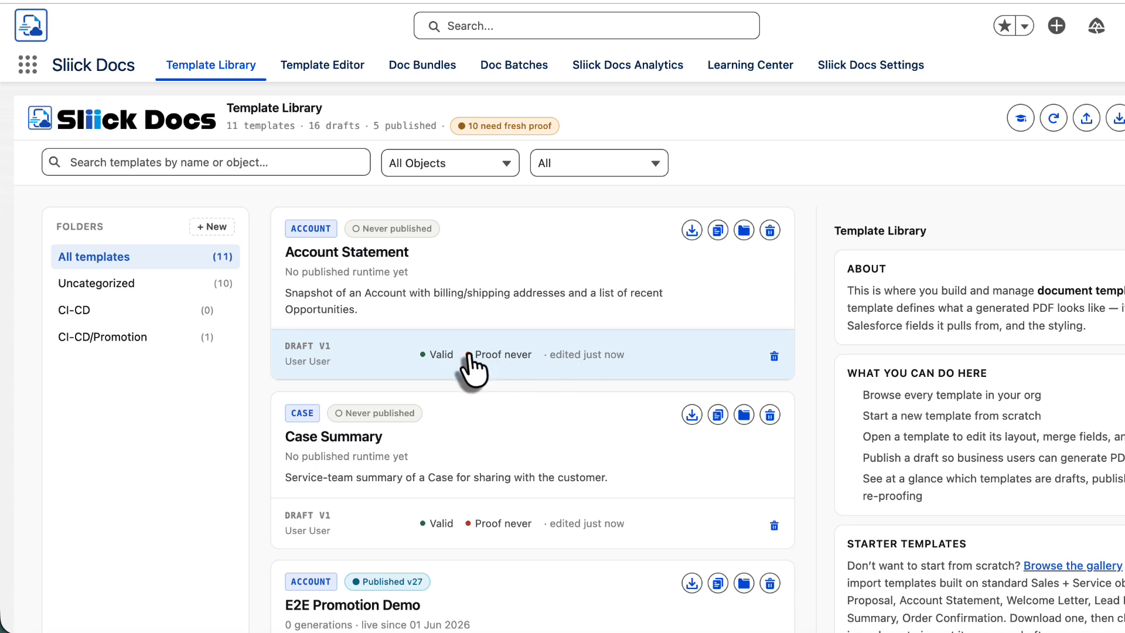
Step: Look through the imported templates in the Template Library and open the Sales Proposal draft for editing
scroll(407, 417, "down", 2)
scroll(581, 427, "down", 2)
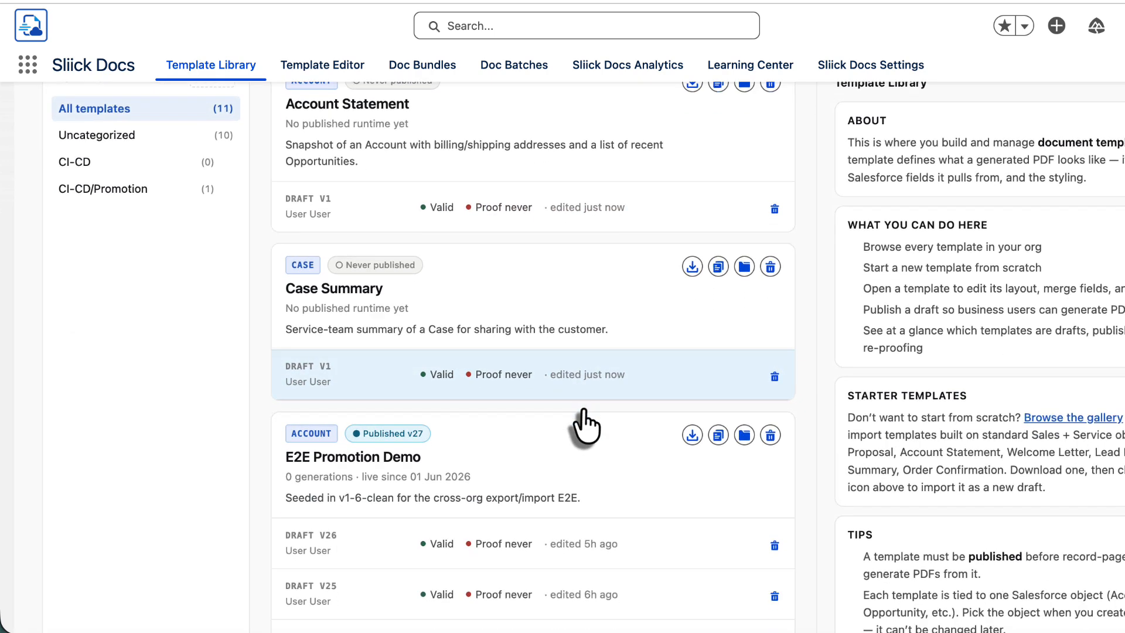
scroll(586, 375, "down", 5)
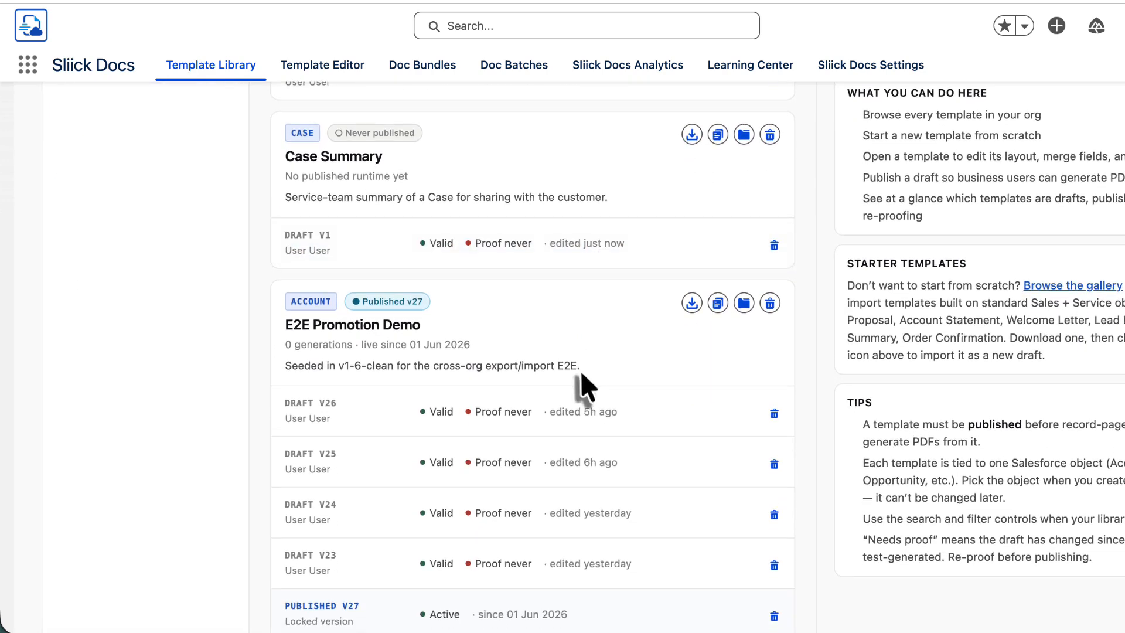
scroll(581, 276, "down", 4)
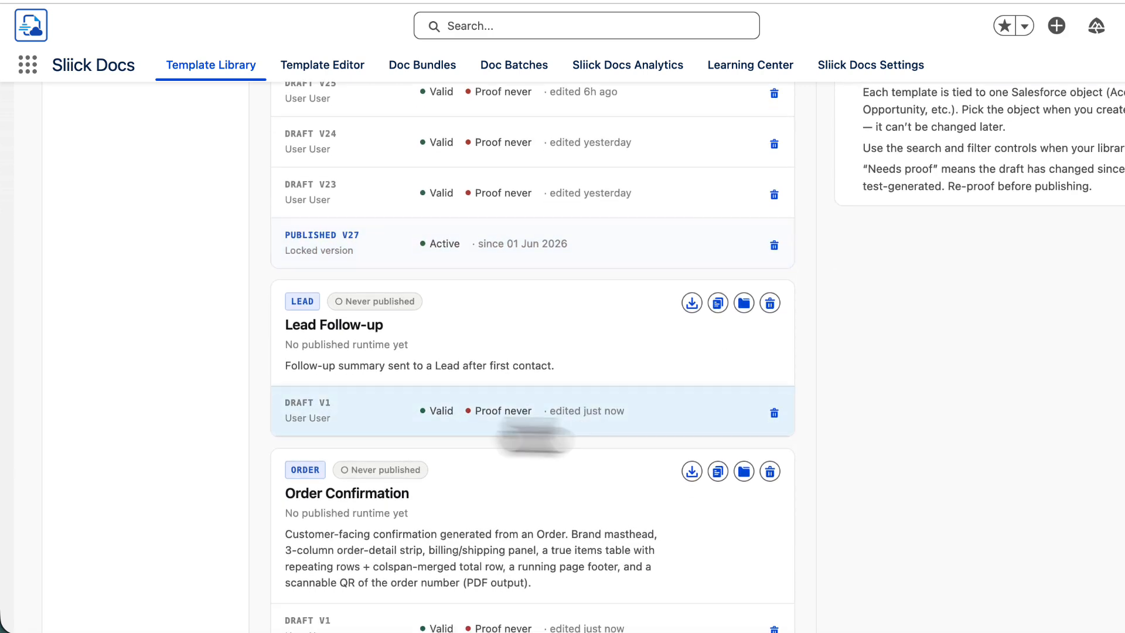
scroll(609, 431, "down", 7)
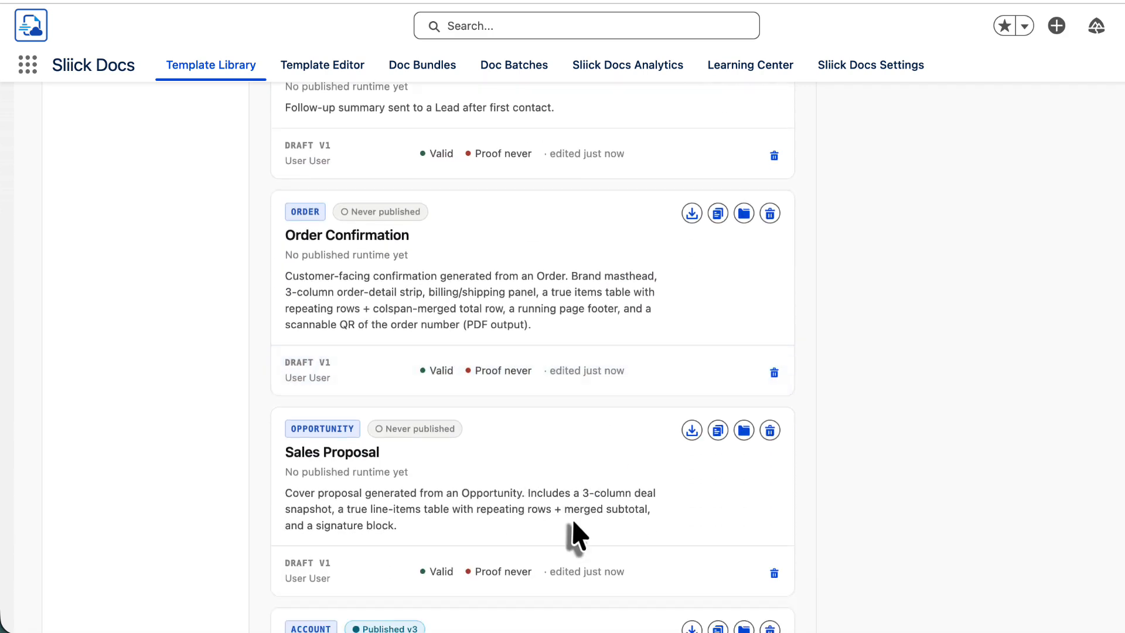
left_click(597, 444)
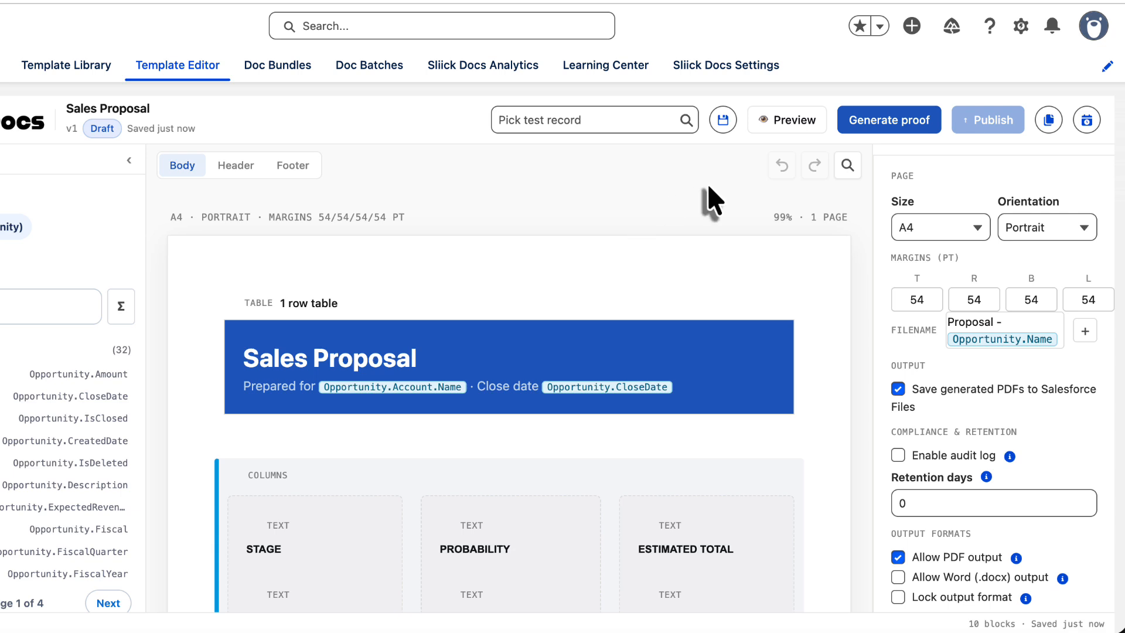
Step: Choose the Tesla 123 opportunity as the test record and preview the Sales Proposal with its data
scroll(709, 233, "down", 1)
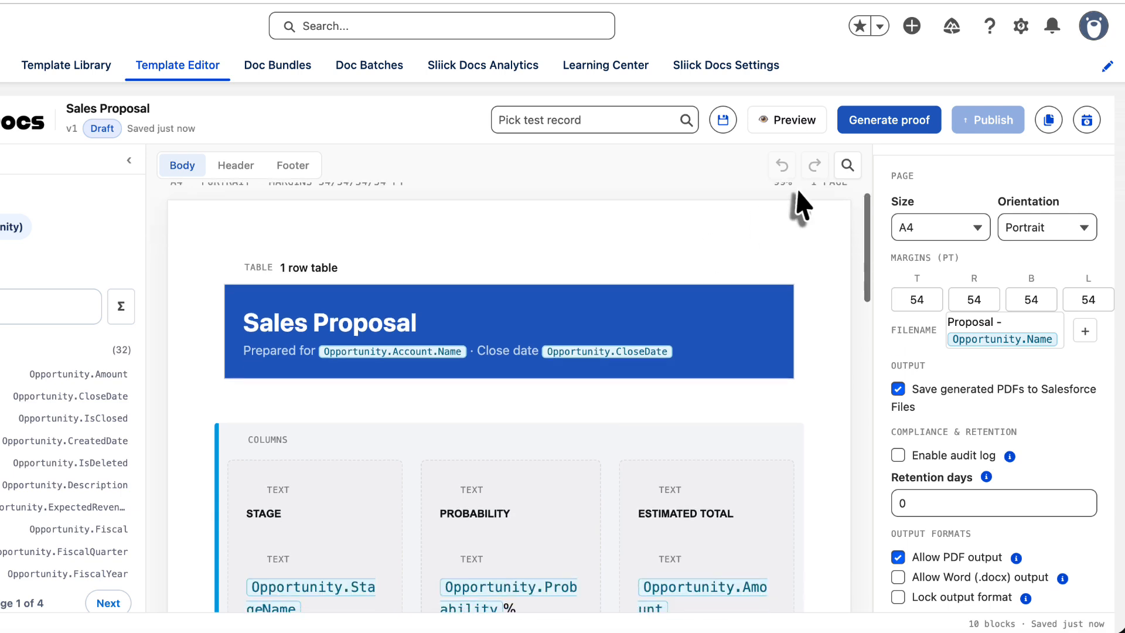
left_click(811, 123)
left_click(683, 76)
left_click(640, 126)
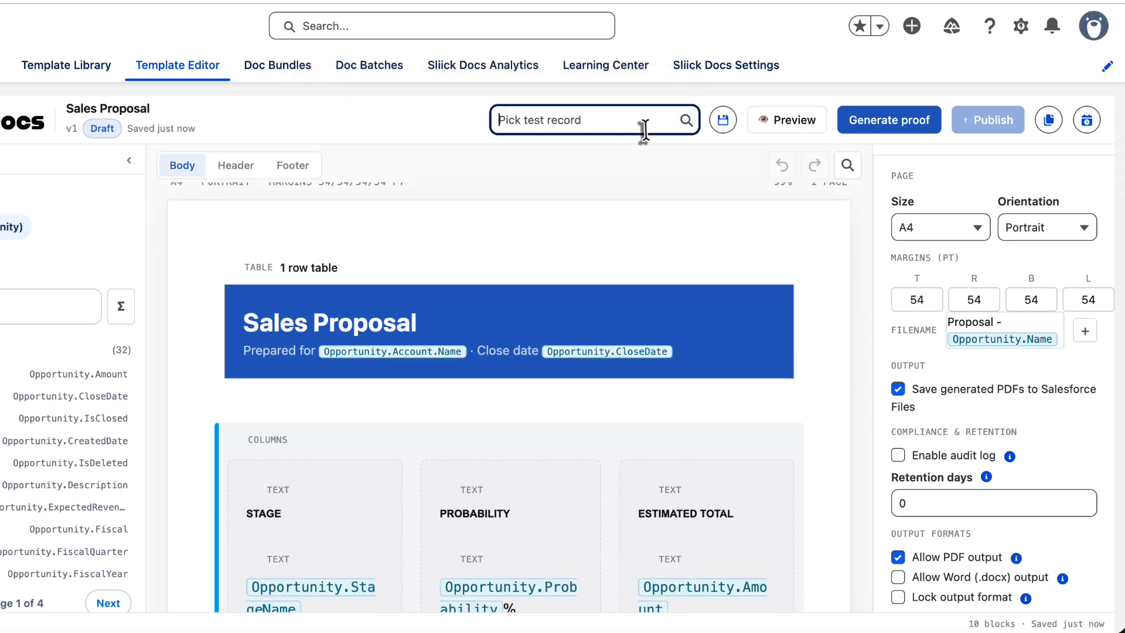
type("a")
left_click(603, 154)
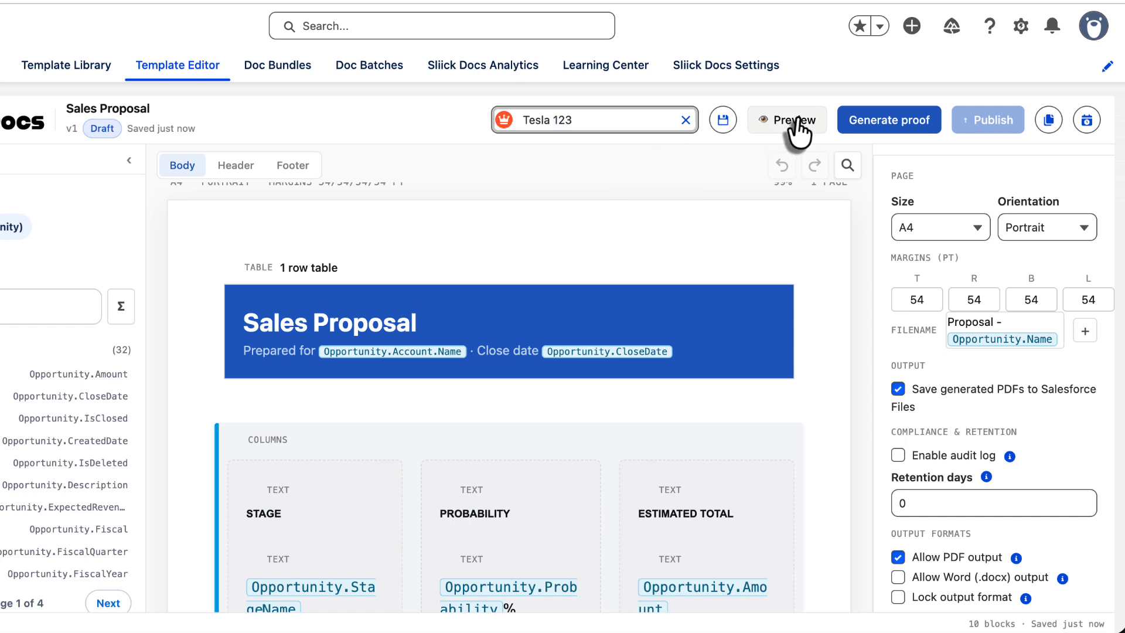
left_click(798, 124)
Step: Generate a PDF proof of the Sales Proposal and publish the draft, returning to the Template Library
left_click(863, 120)
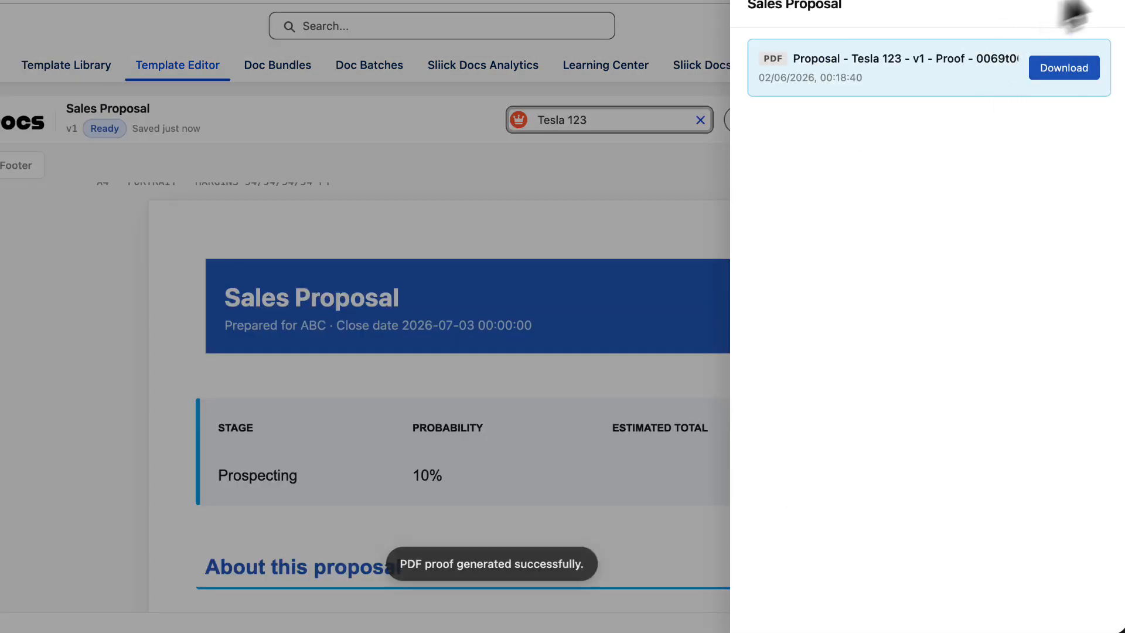
left_click(1072, 12)
left_click(993, 123)
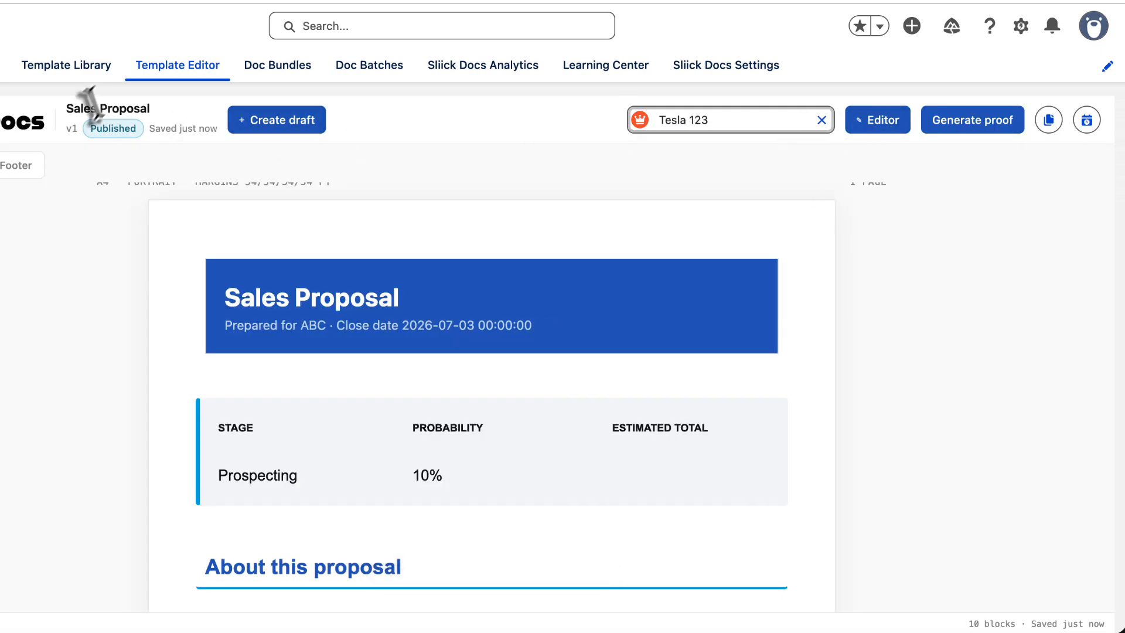
left_click(117, 66)
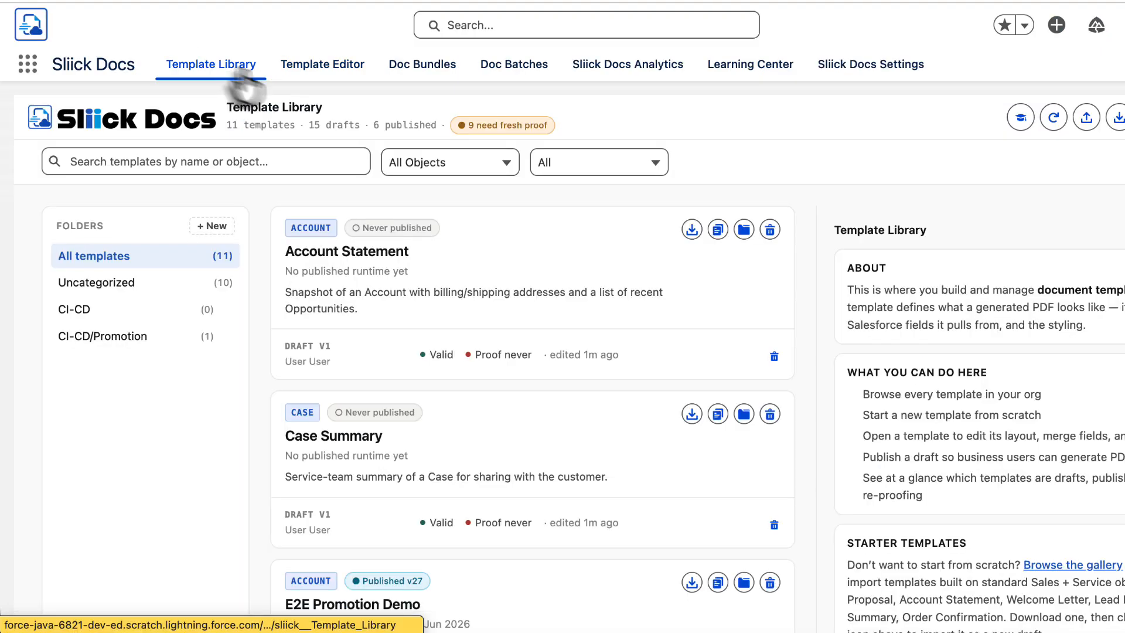